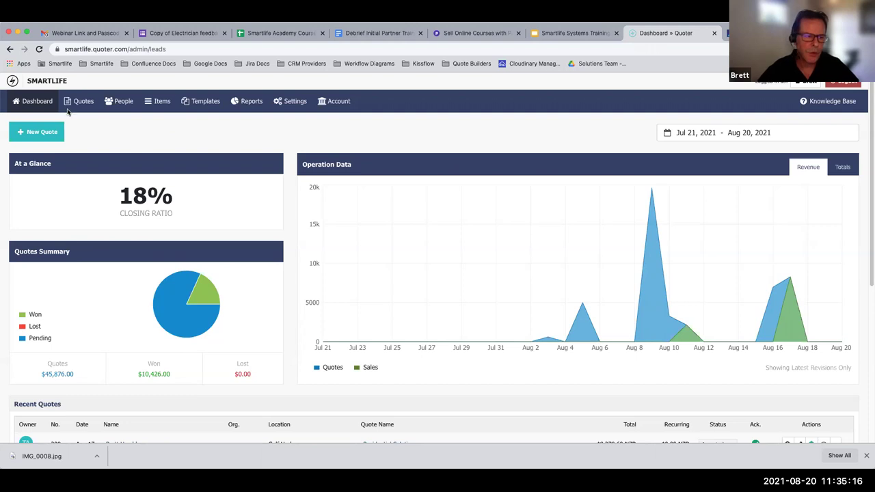
Review the dashboard's closing ratio, revenue chart and recent quotes with their statuses
scroll(349, 364, down, 1)
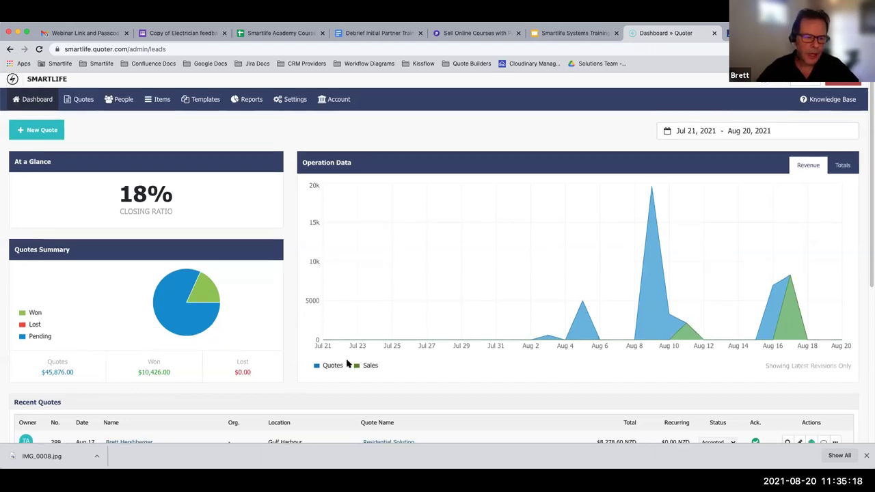
scroll(348, 362, down, 5)
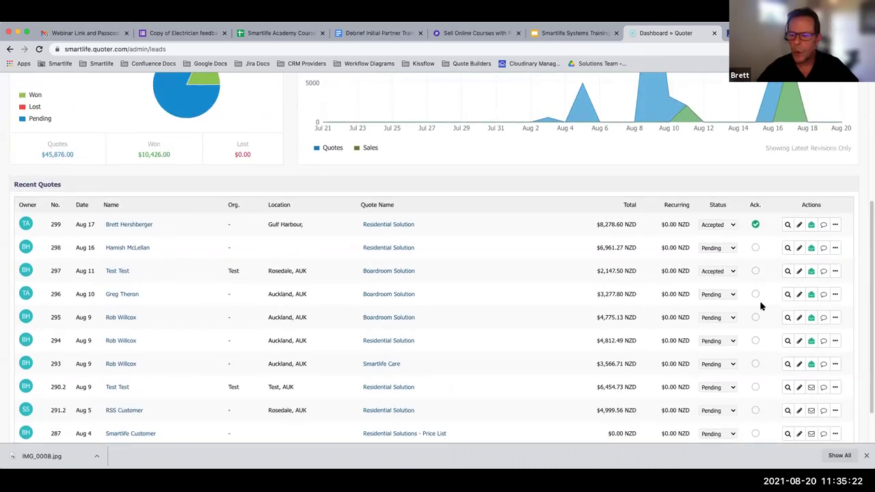
scroll(462, 335, up, 1)
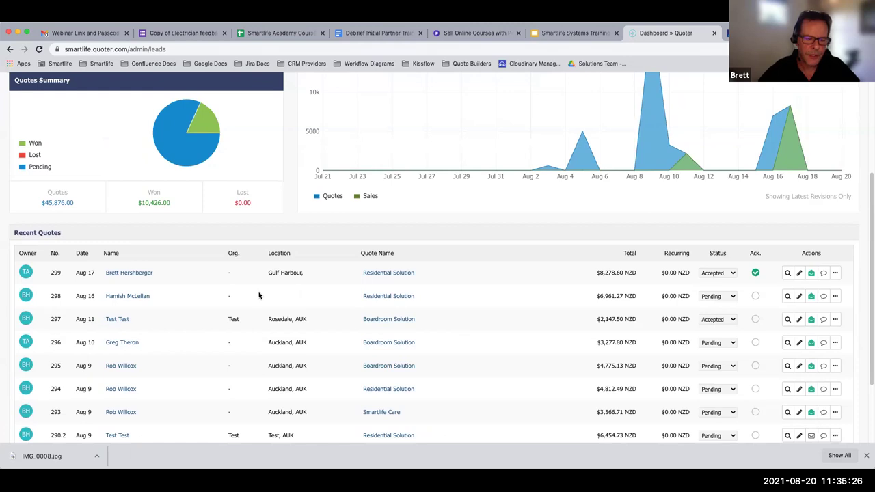
scroll(403, 345, up, 2)
scroll(403, 345, up, 1)
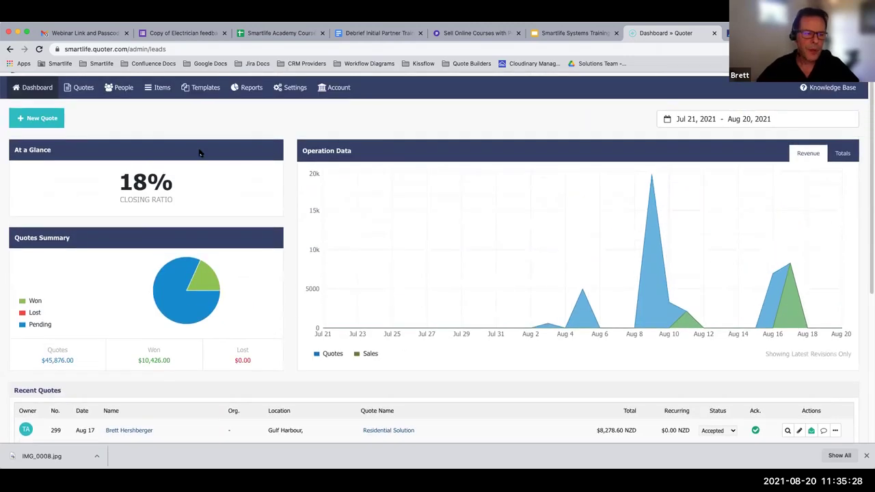
View the full list of quotes and the list of people
click(81, 89)
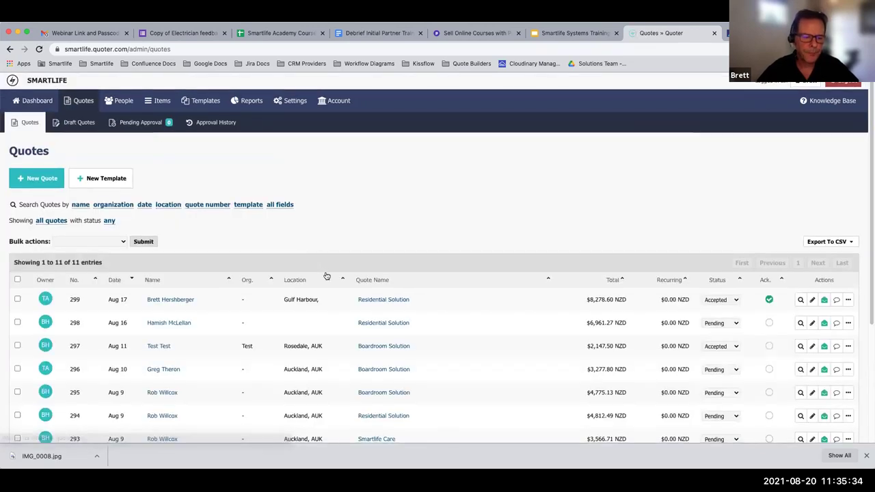
scroll(444, 266, down, 2)
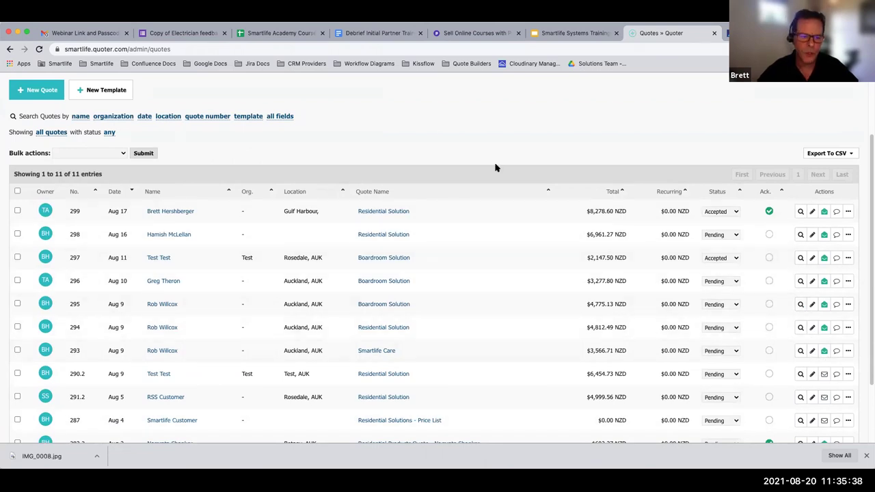
scroll(426, 126, up, 2)
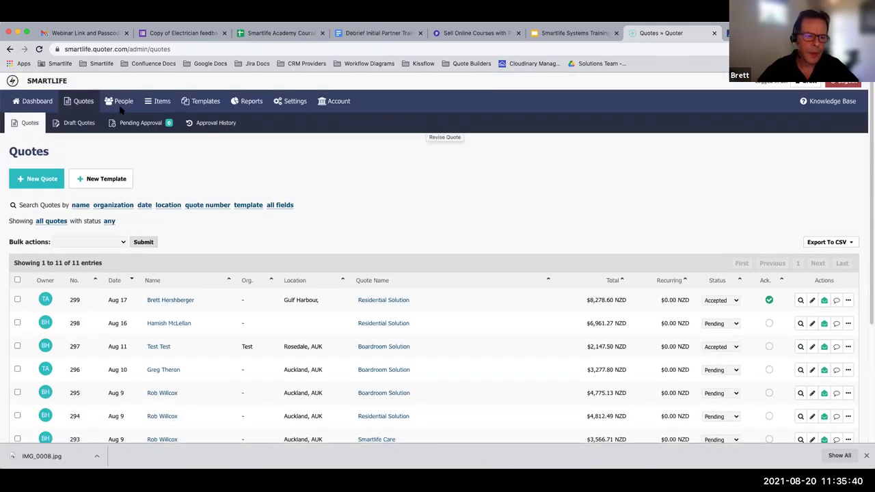
click(158, 101)
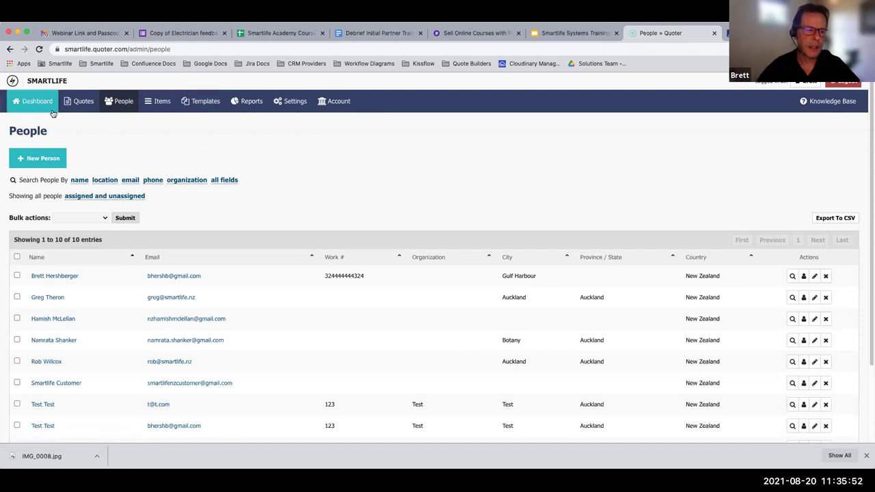
Start a new quote from the Residential Solution template
click(82, 102)
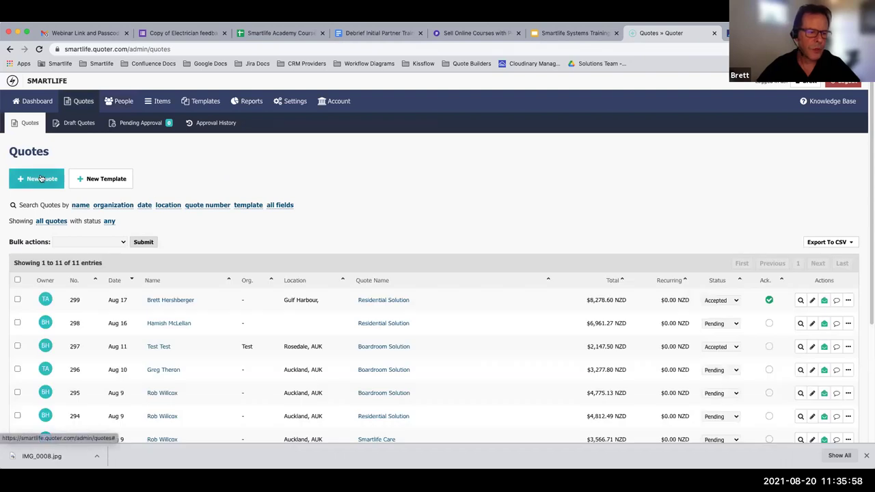
click(40, 180)
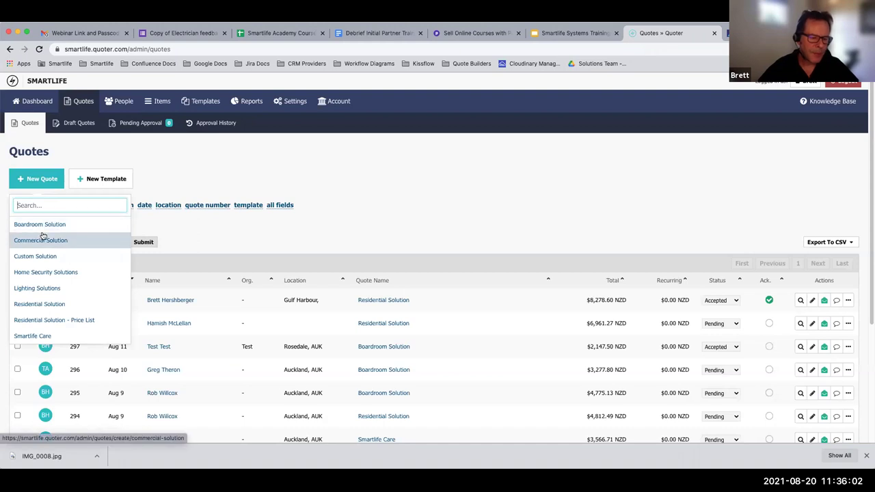
click(48, 303)
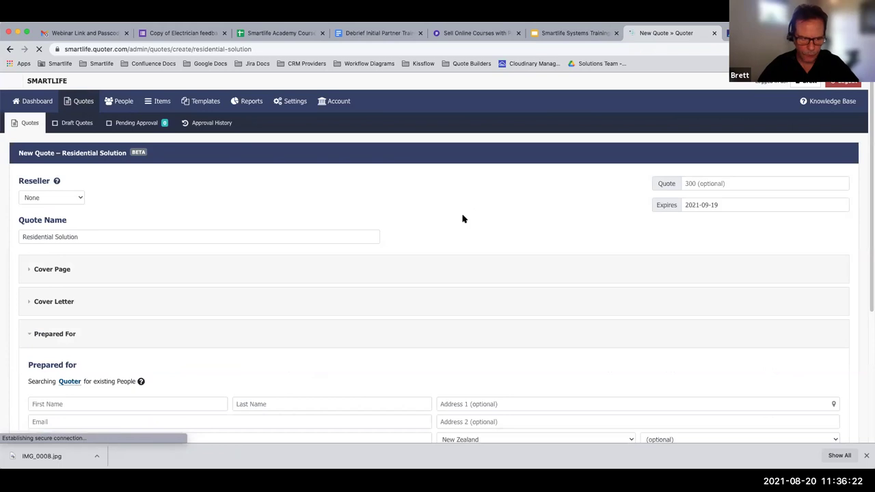
Examine the content of the quote's Cover Page and Cover Letter sections, collapsing each one after reading it
click(138, 269)
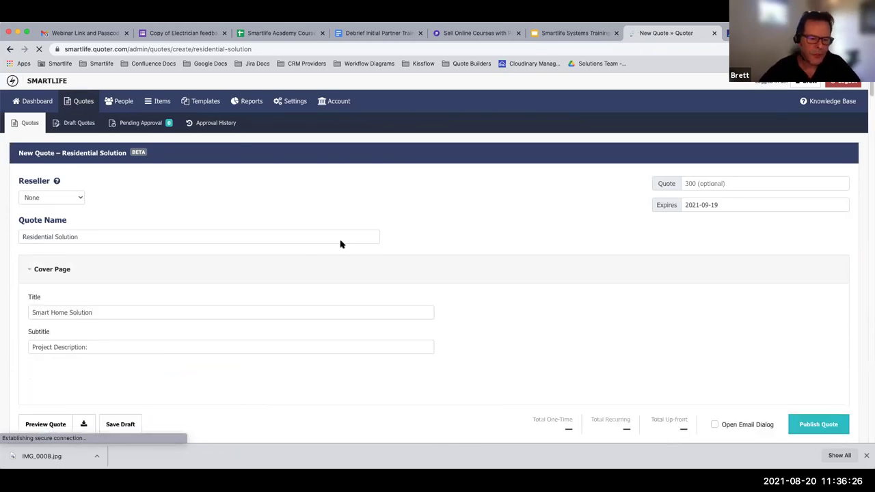
scroll(341, 240, down, 3)
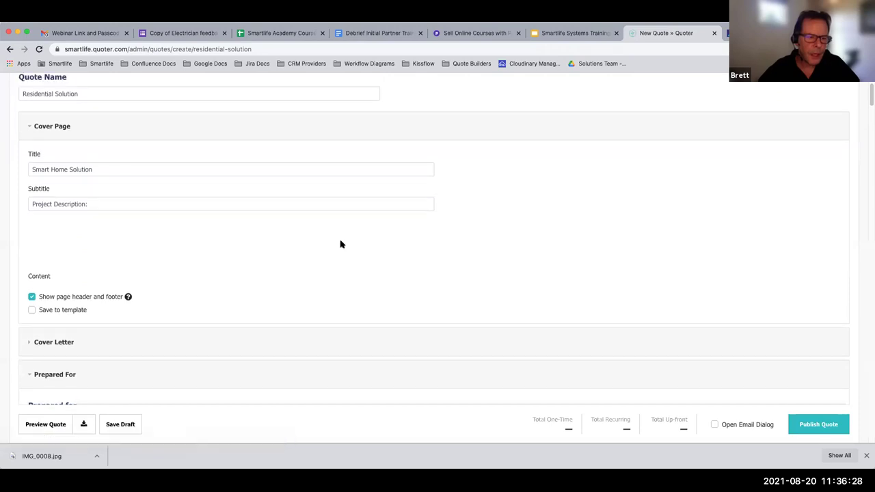
click(157, 141)
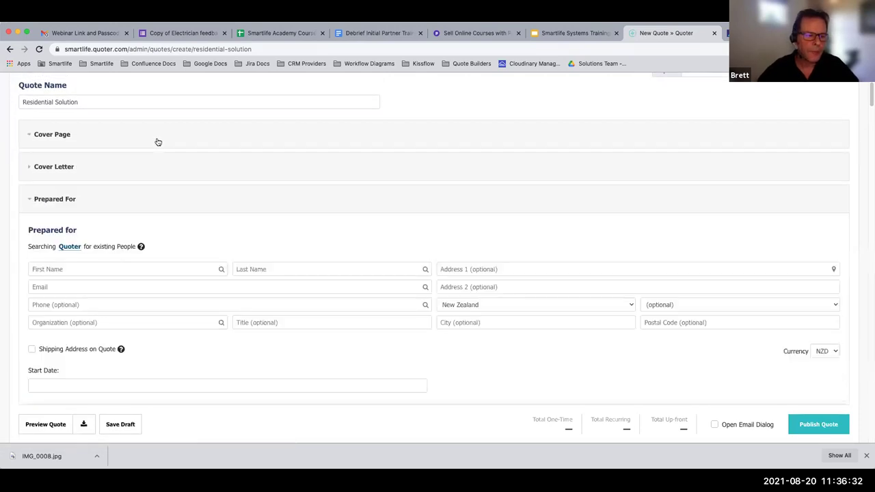
click(158, 142)
scroll(583, 311, down, 2)
scroll(583, 311, up, 3)
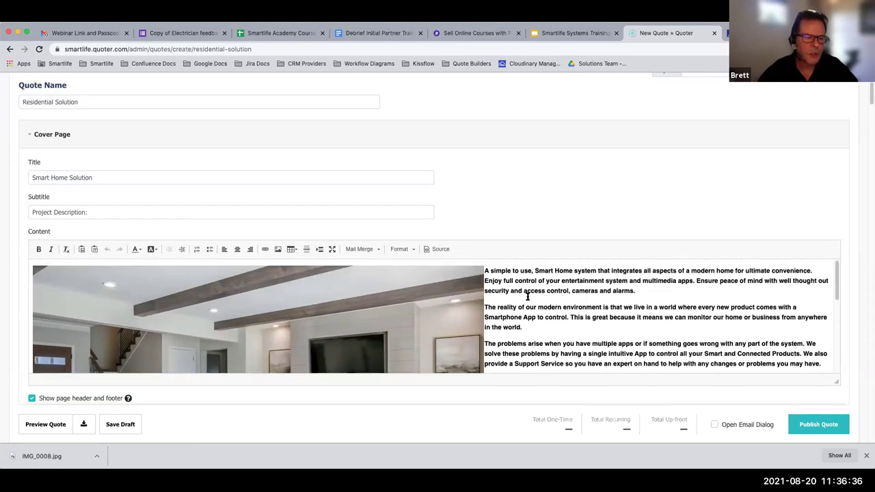
click(58, 135)
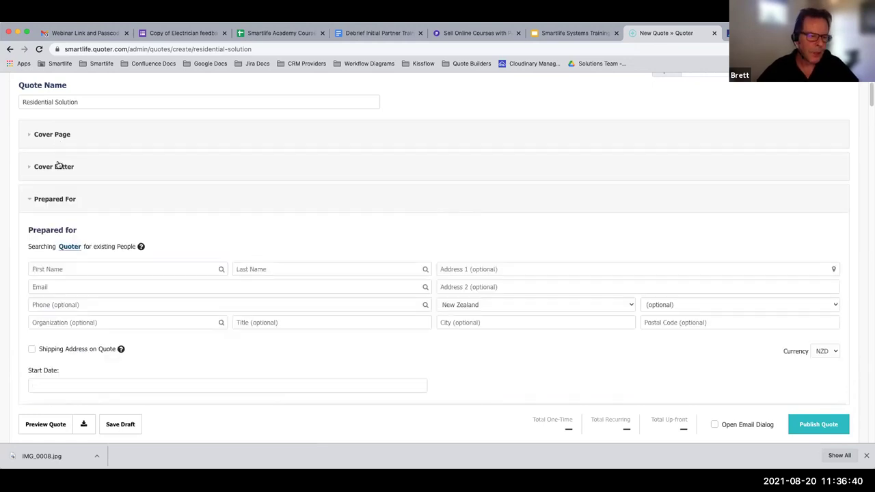
click(59, 167)
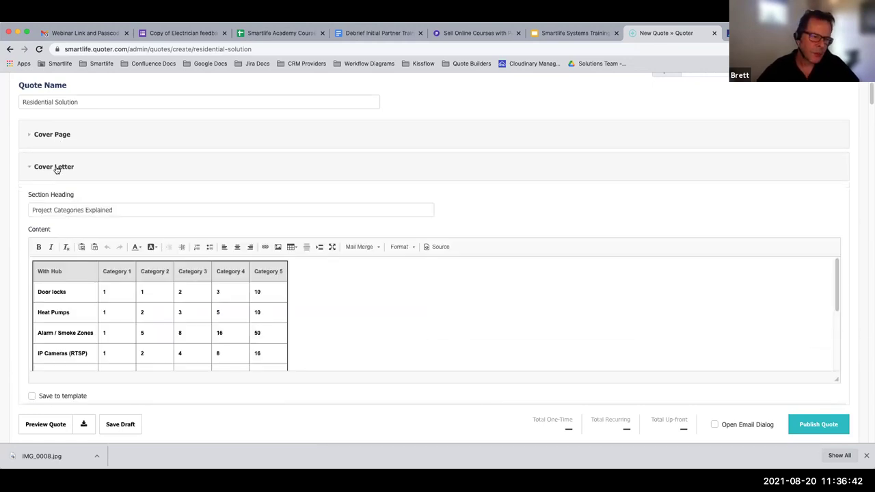
click(59, 167)
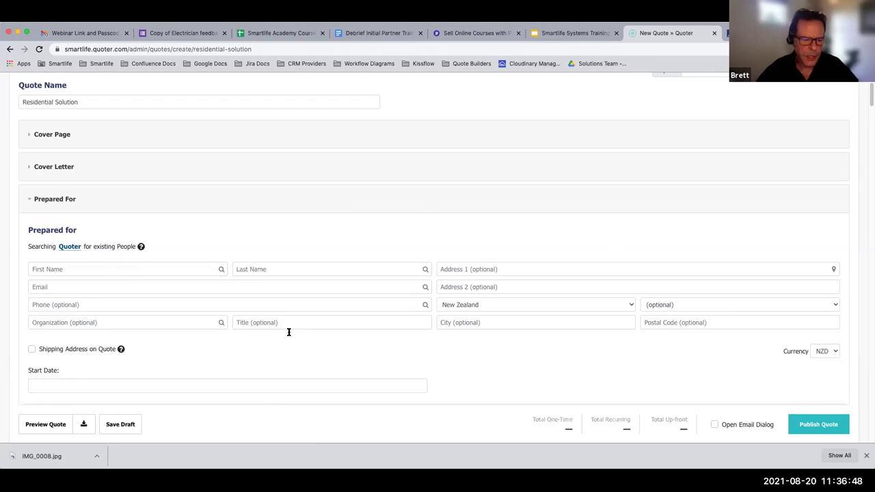
Look over the quote's Prepared For fields and the Smartlife bundle line items
scroll(264, 265, down, 3)
scroll(264, 265, down, 10)
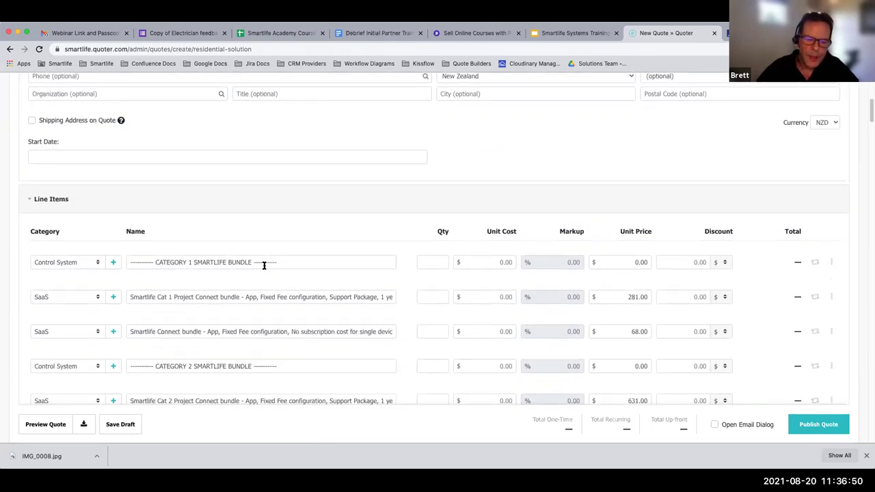
scroll(266, 267, down, 6)
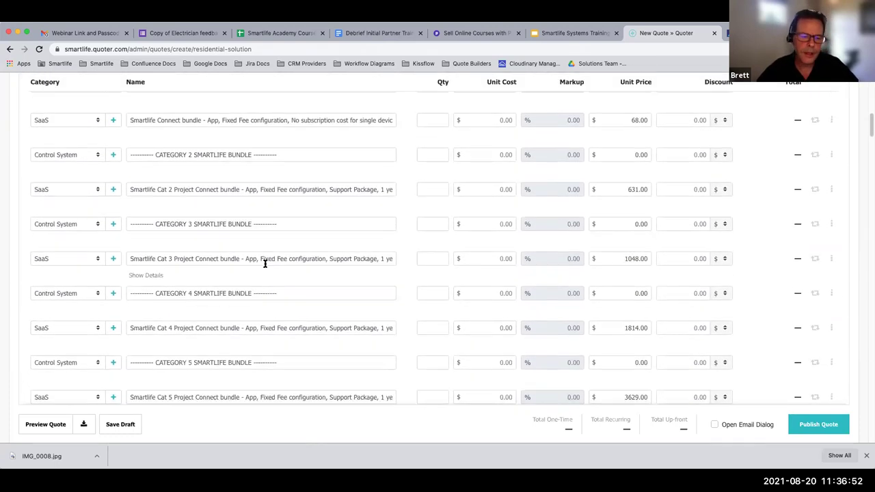
scroll(265, 266, up, 15)
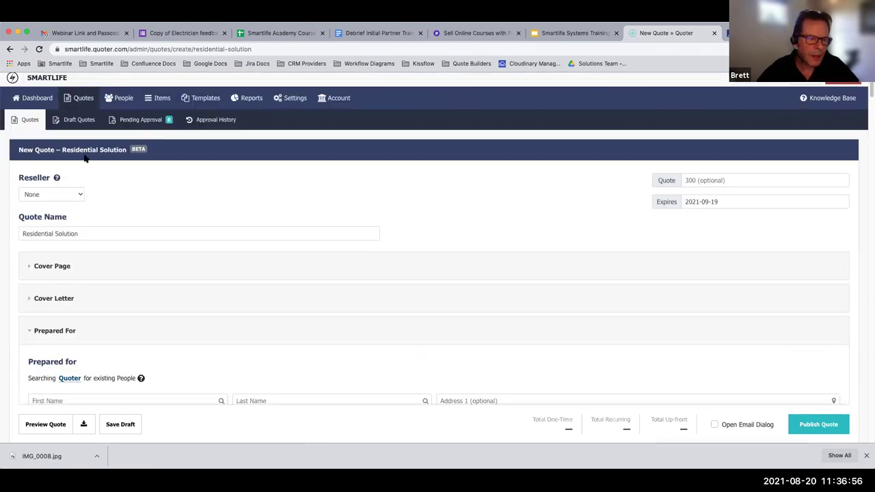
scroll(362, 280, down, 9)
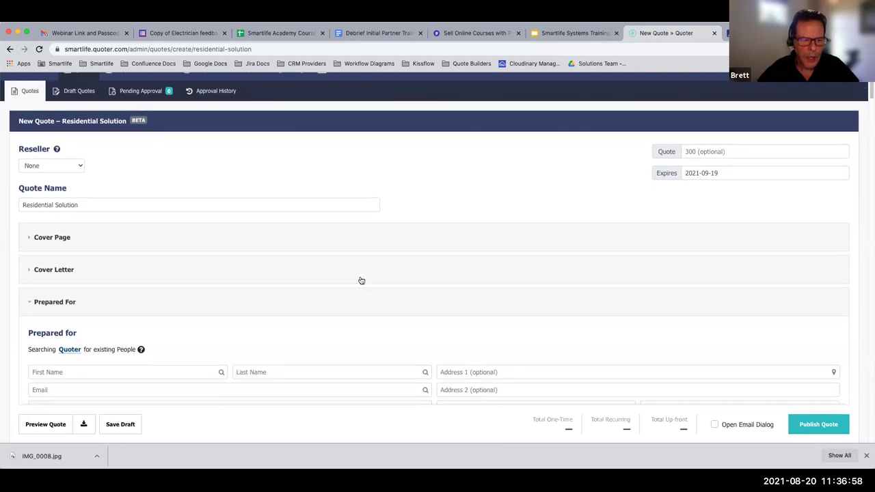
scroll(358, 278, down, 10)
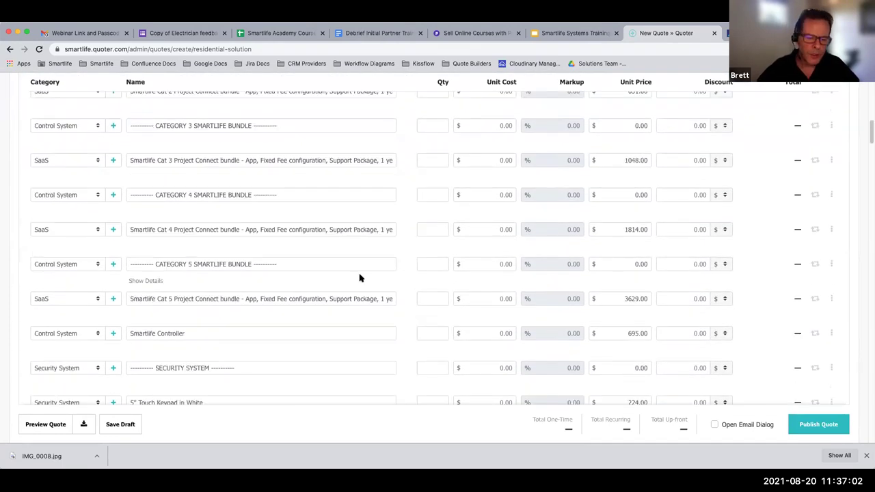
Set the quantity to 1 for the Category 1 Smartlife Bundle heading and the Smartlife Cat 1 Project Connect bundle
scroll(391, 279, up, 10)
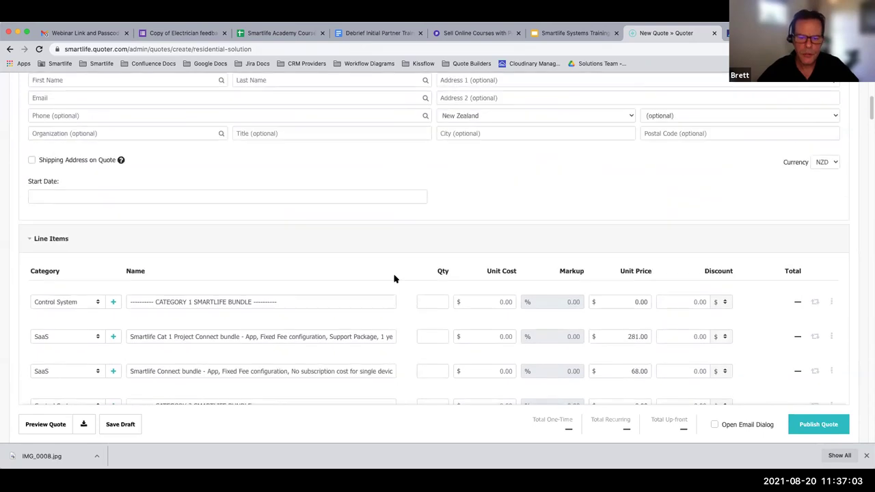
click(432, 299)
text(1)
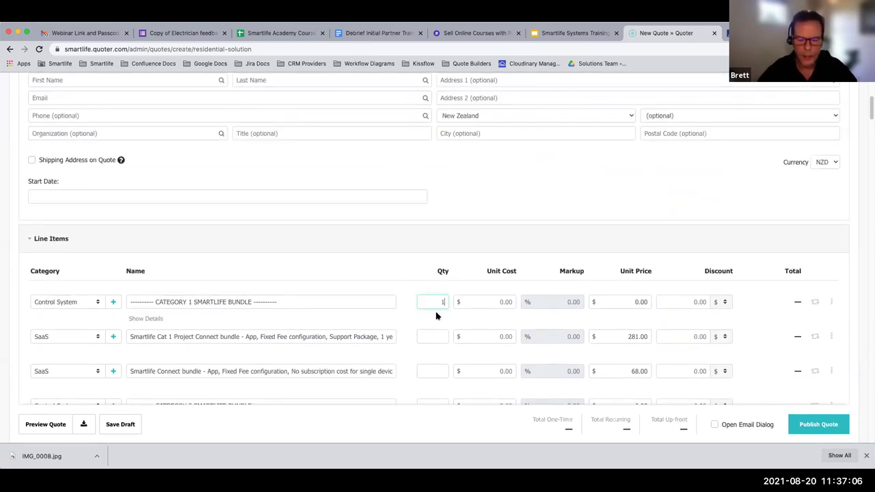
click(438, 328)
text(1)
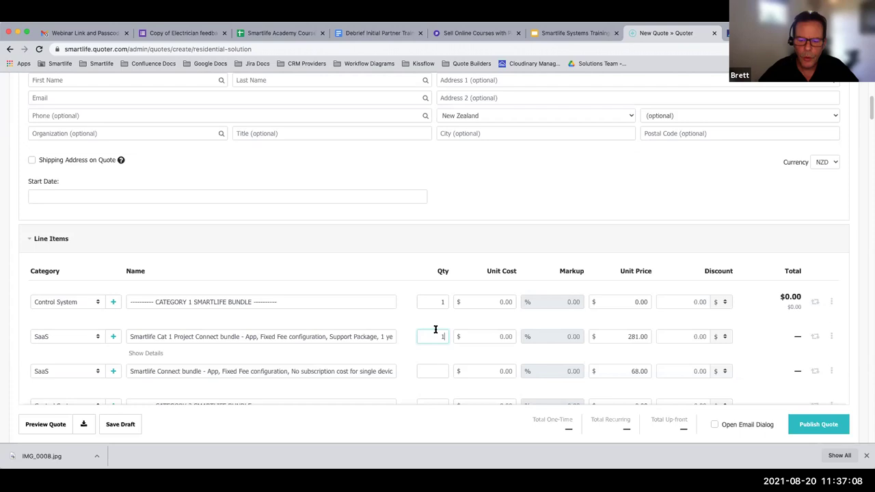
Set quantity 1 for the Security System heading, 5" Touch Keypad in White, Elite SX Control Panel and 4 x Relay Output Module
scroll(435, 331, down, 15)
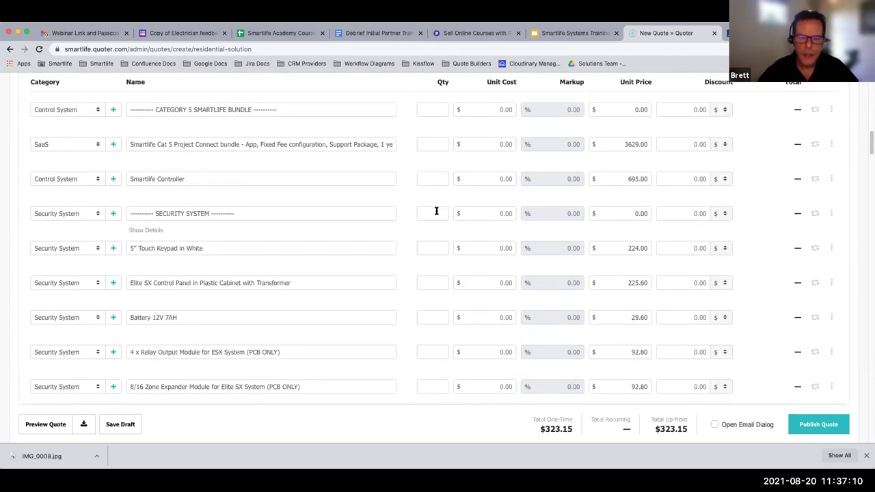
click(437, 213)
text(1)
click(435, 248)
text(1)
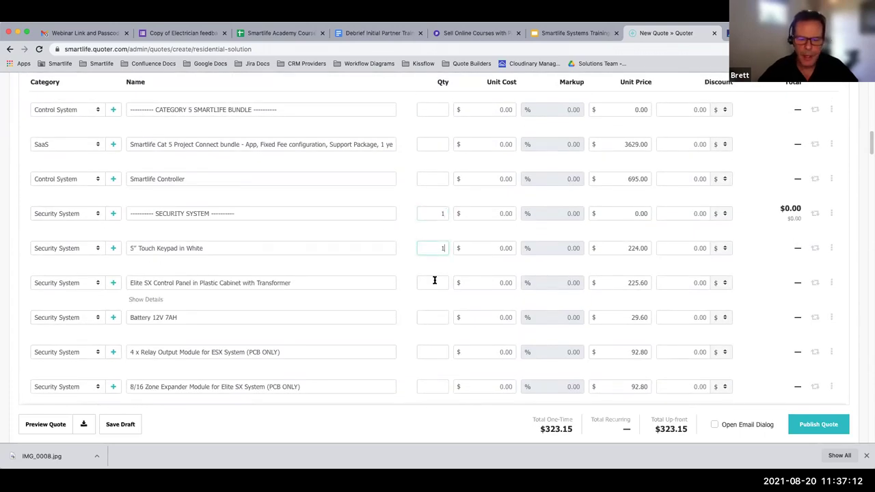
click(435, 281)
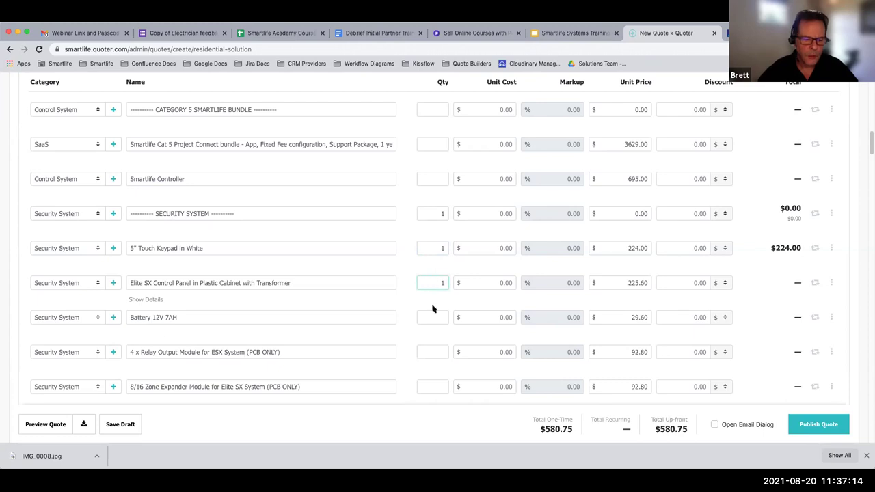
click(435, 349)
text(1)
Set quantity 1 for the Smart Cameras heading, the Dahua 4MP CCTV Kit and the HIKVISION 4 Channel NVR with 1TB HDD
scroll(434, 334, down, 3)
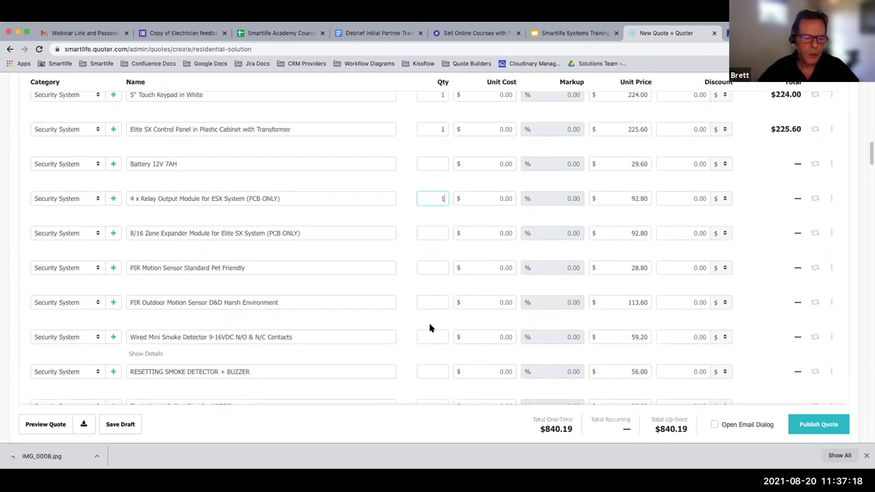
scroll(431, 322, down, 5)
scroll(431, 318, down, 2)
click(429, 289)
text(1)
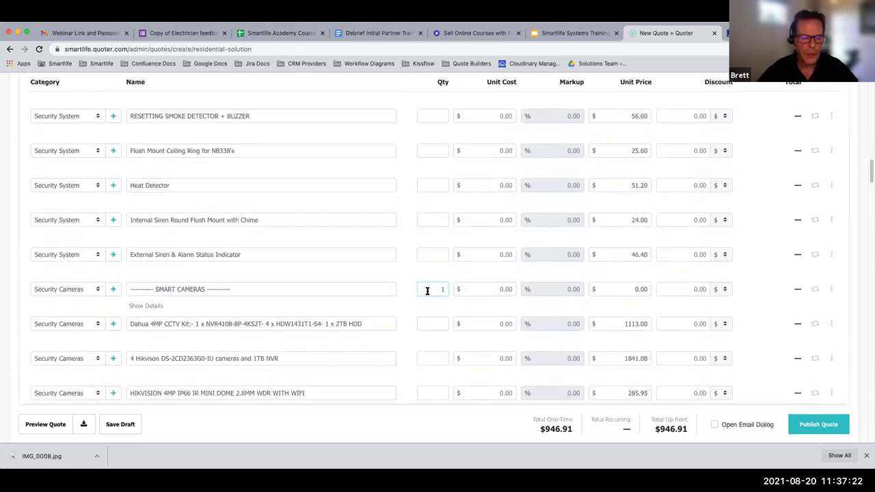
scroll(429, 291, down, 1)
click(437, 294)
text(1)
scroll(347, 308, down, 3)
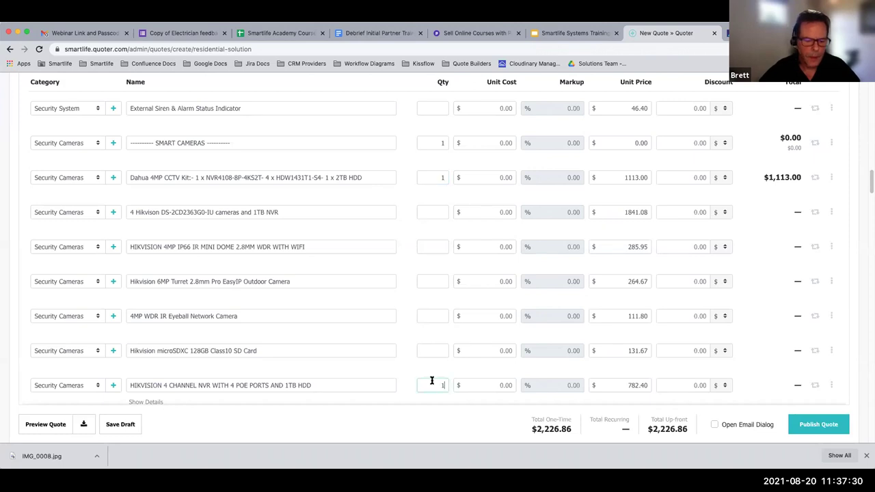
Set the quantity to 1 for the Digital Door Lock heading and the Yale Assure SL Digital Lock Deadbolt
scroll(400, 316, down, 10)
scroll(400, 319, down, 1)
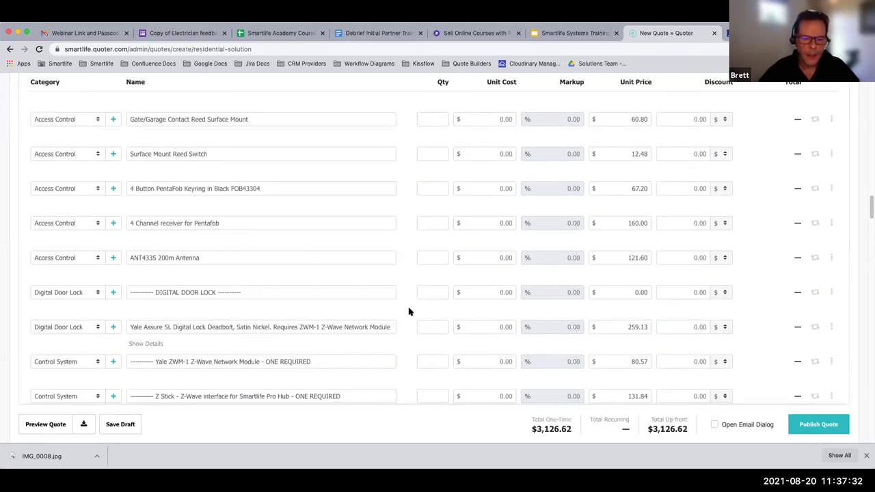
text(1)
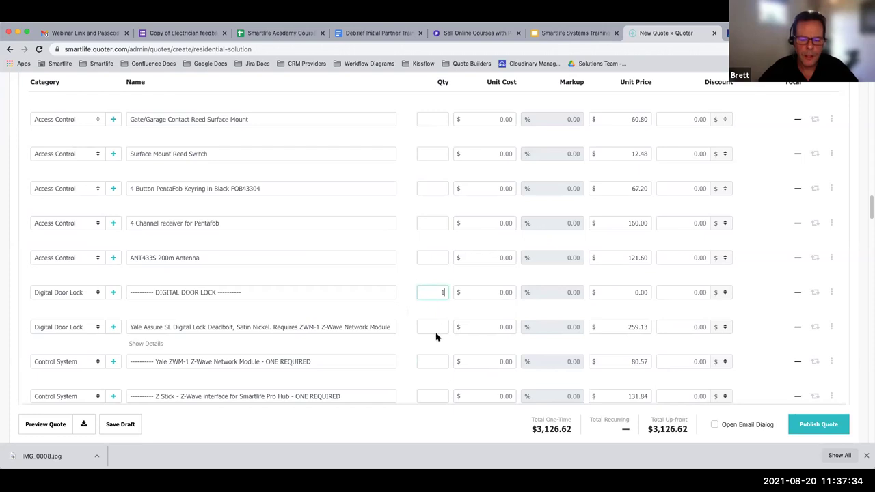
click(432, 328)
text(1)
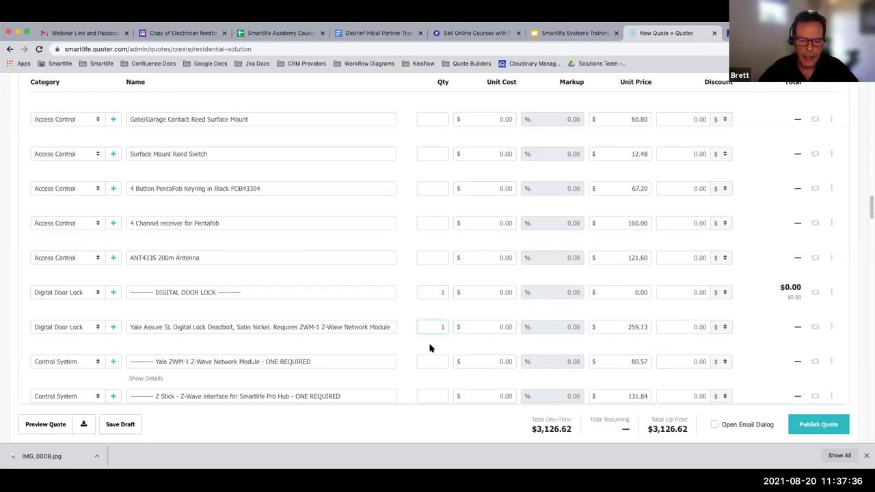
Set the quantity to 1 for the Yale ZWM-1 Z-Wave Network Module and the Z Stick Z-Wave interface
scroll(421, 282, down, 1)
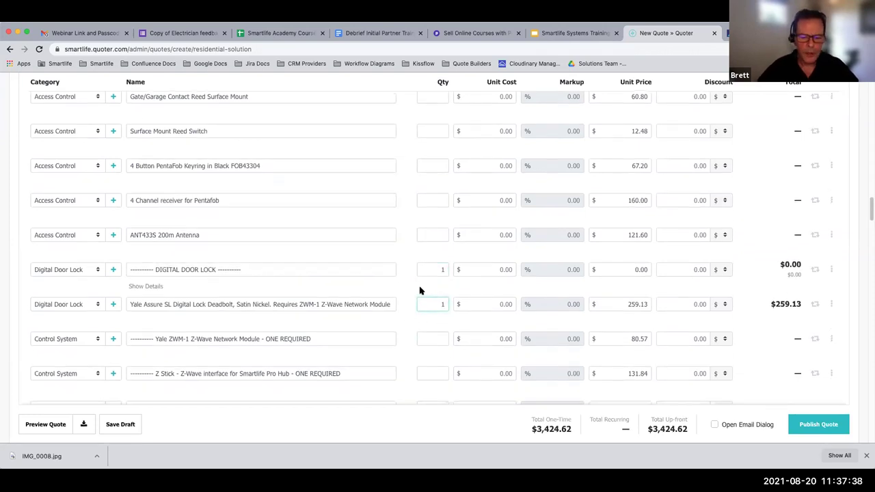
scroll(420, 290, down, 3)
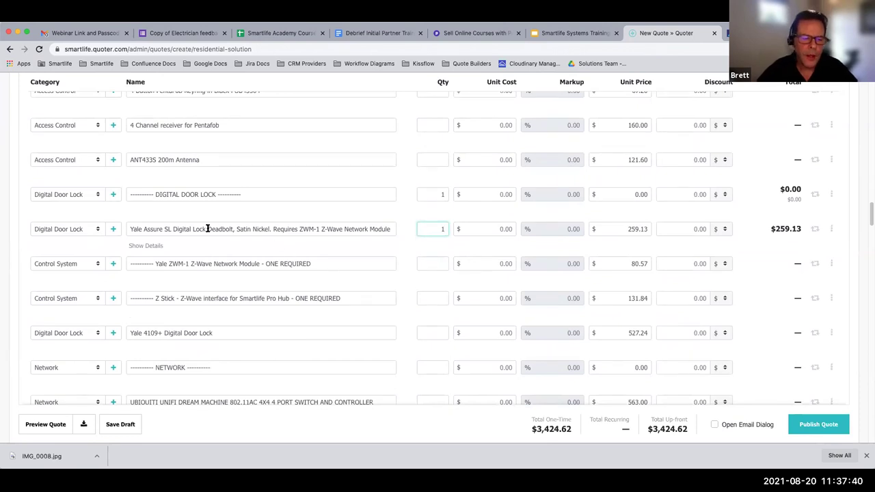
mouse_move(172, 260)
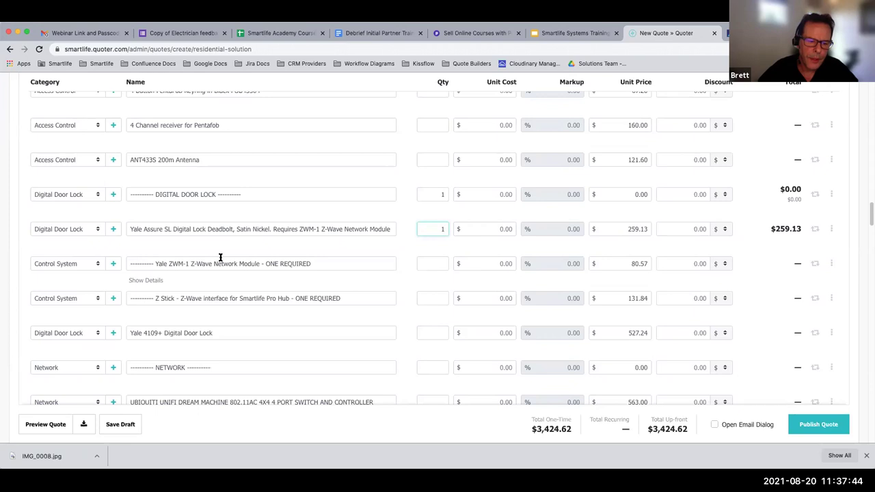
mouse_move(236, 305)
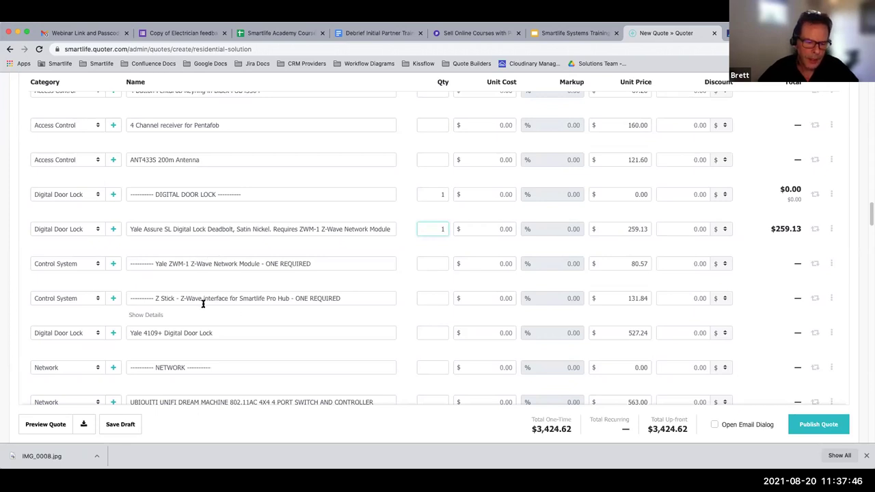
click(436, 260)
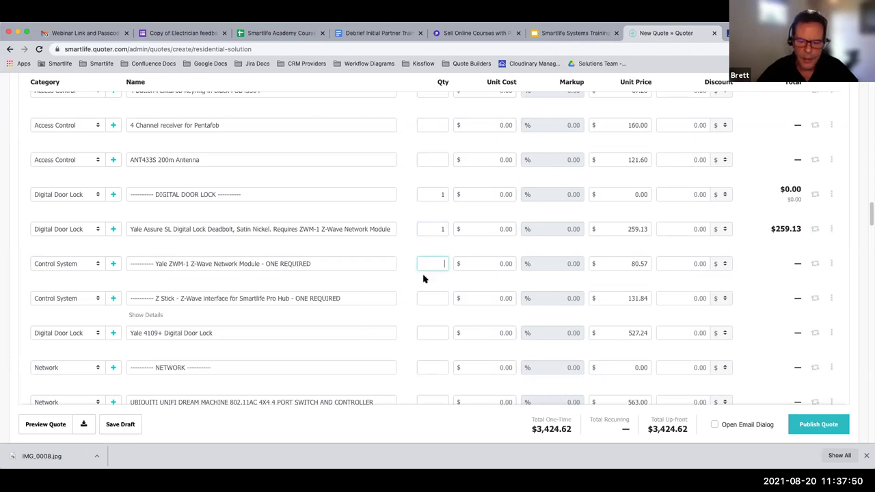
text(1)
click(431, 298)
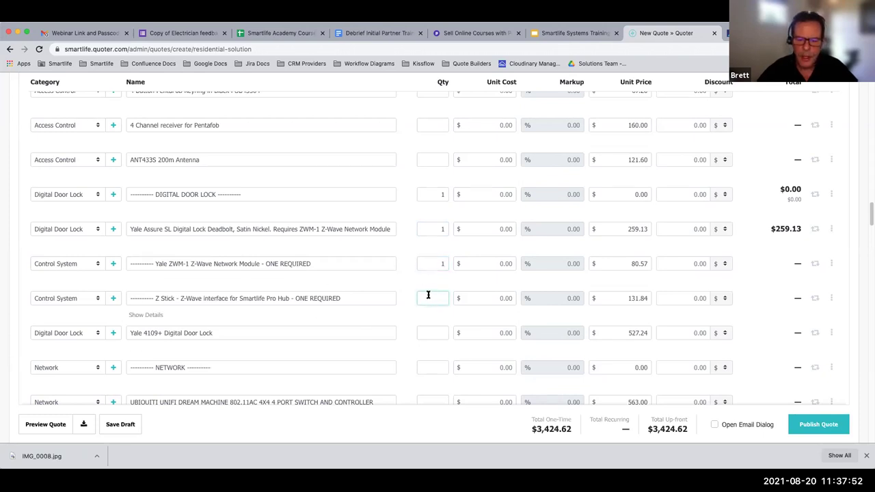
Fill in the quote's Prepared for section by searching for Test and choosing the first matching existing contact
scroll(418, 289, up, 20)
scroll(416, 287, up, 5)
click(59, 142)
click(58, 159)
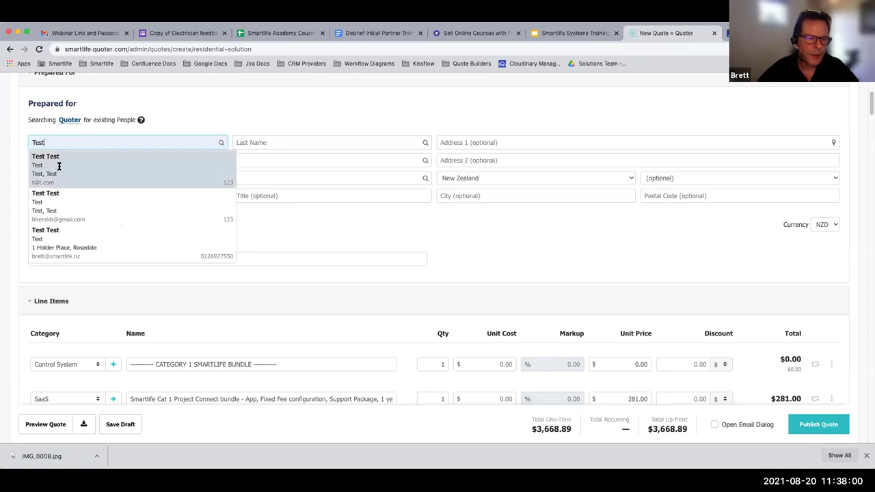
click(58, 170)
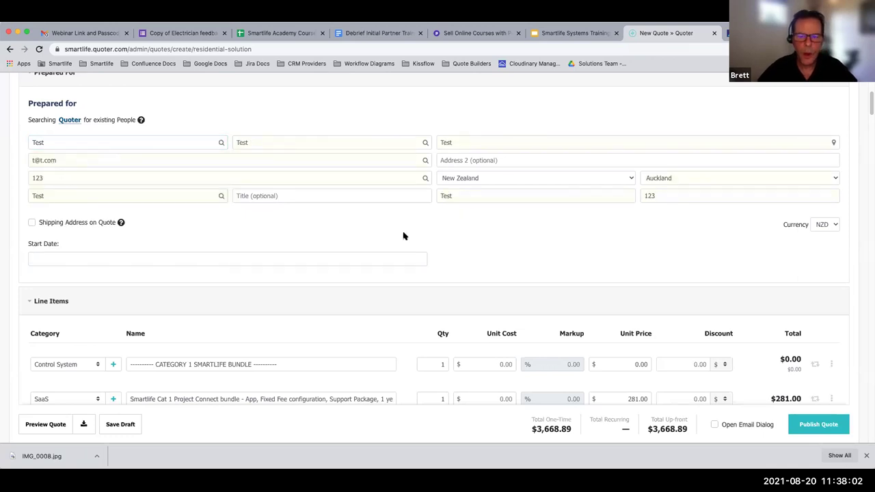
Preview the quote and review its Smart Home Solution cover page and the Project Categories Explained page
scroll(279, 231, down, 3)
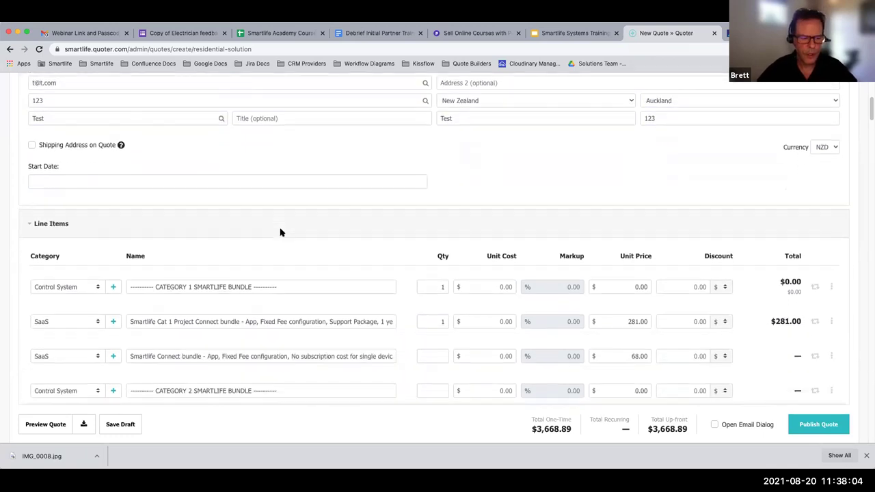
click(39, 424)
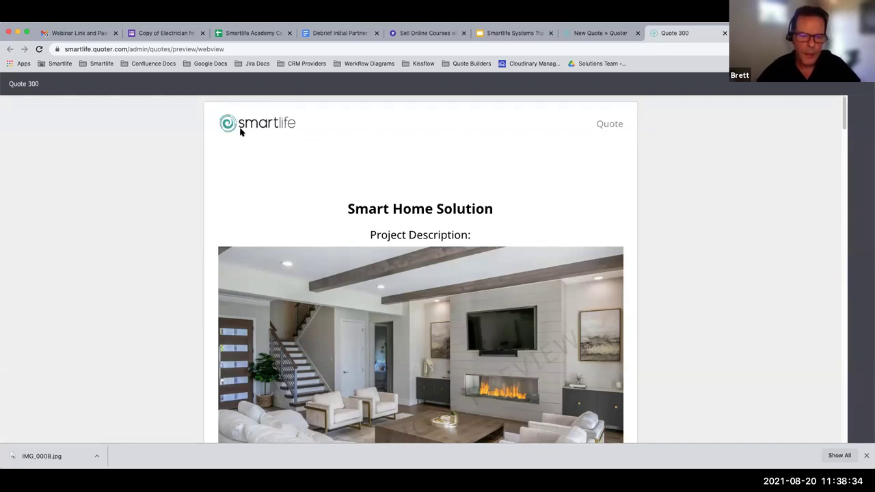
scroll(644, 222, down, 15)
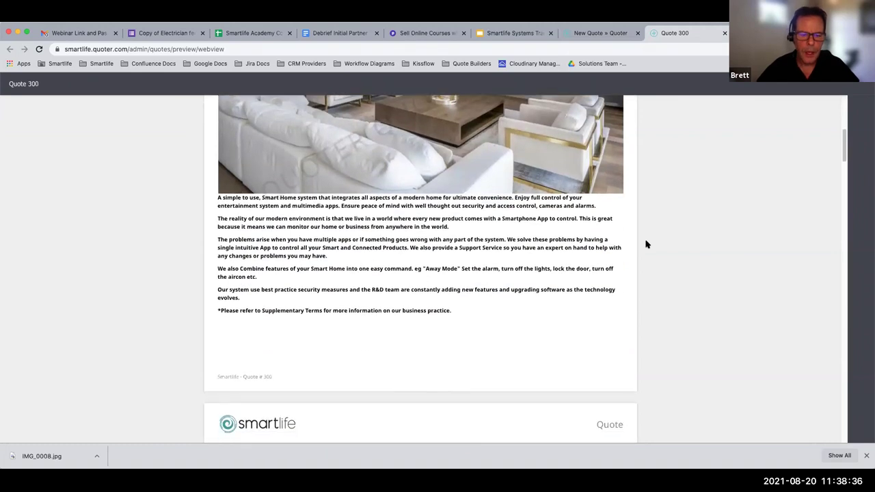
scroll(645, 242, up, 15)
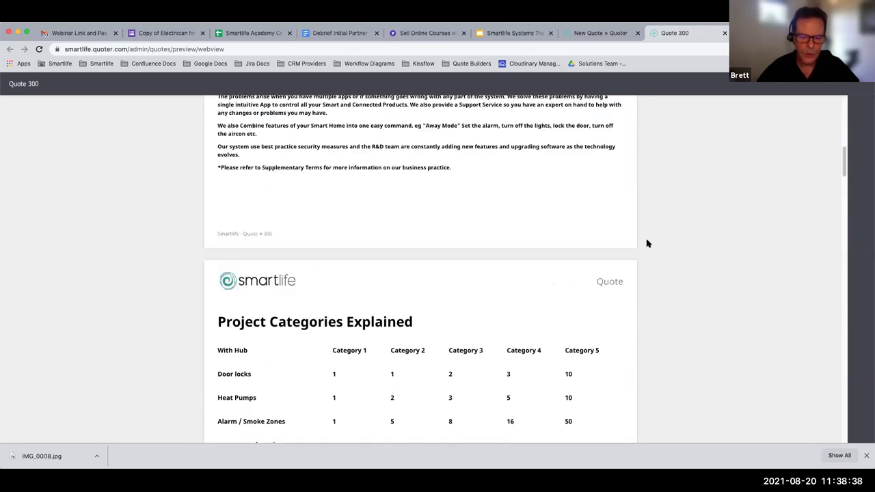
scroll(647, 243, up, 3)
scroll(647, 243, down, 6)
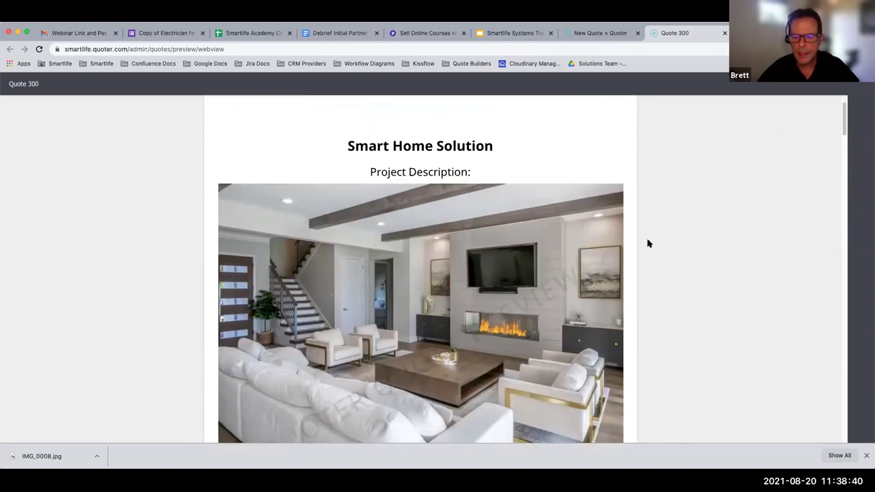
scroll(647, 243, down, 12)
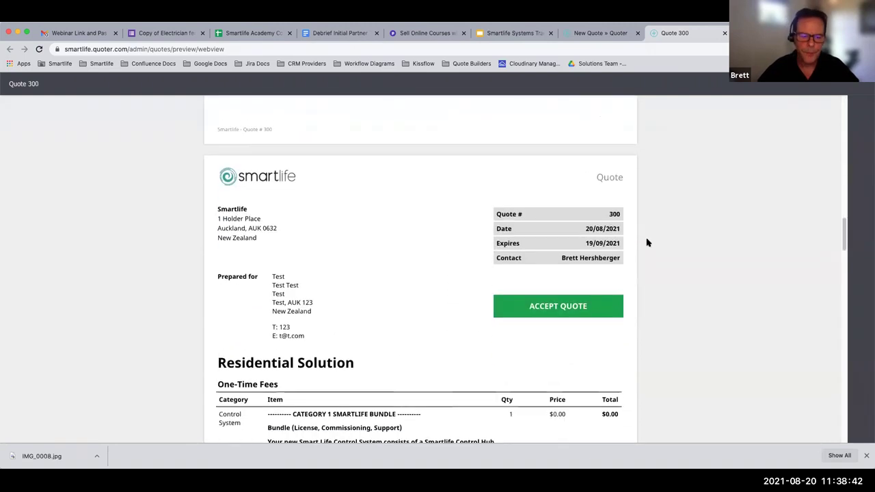
Examine the previewed quote's Prepared for details, Residential Solution line items, one-time totals and Cost Breakdown
scroll(647, 242, down, 3)
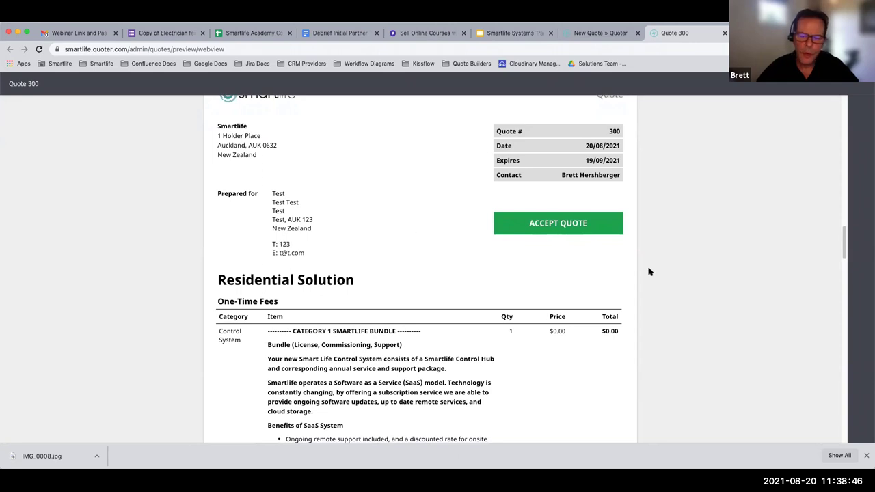
scroll(657, 288, down, 1)
scroll(655, 287, down, 10)
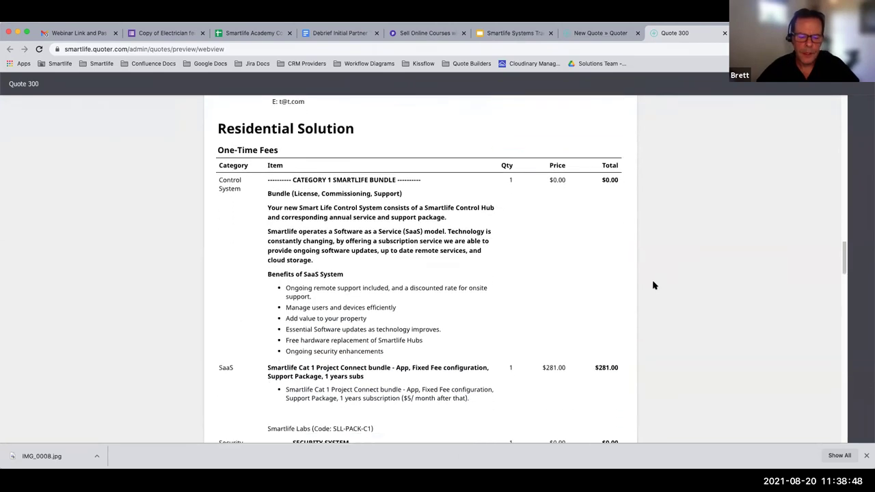
scroll(654, 284, down, 10)
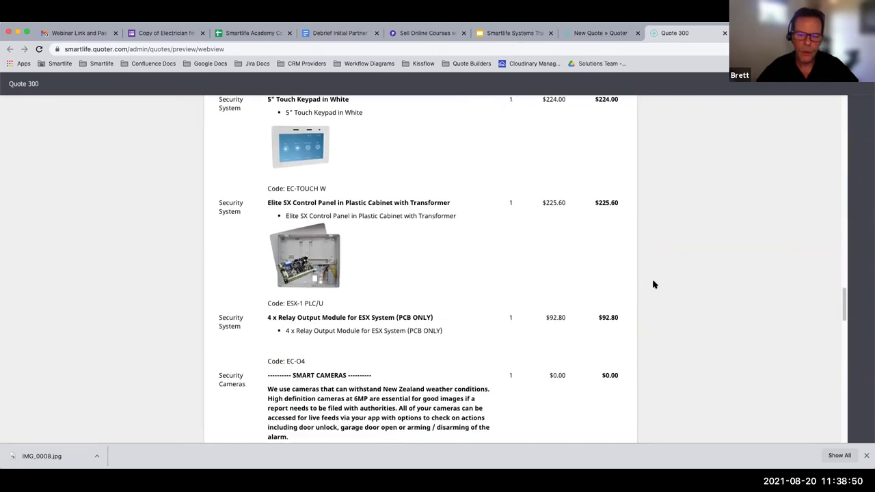
scroll(653, 284, down, 10)
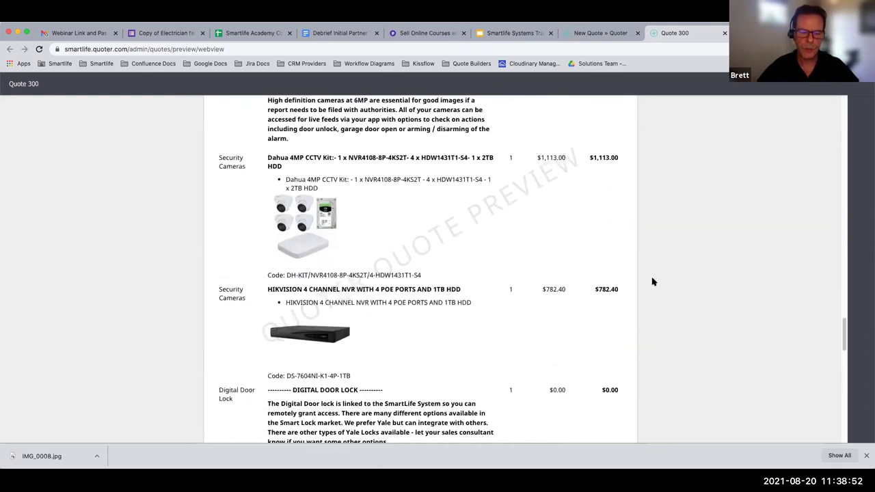
scroll(652, 281, down, 12)
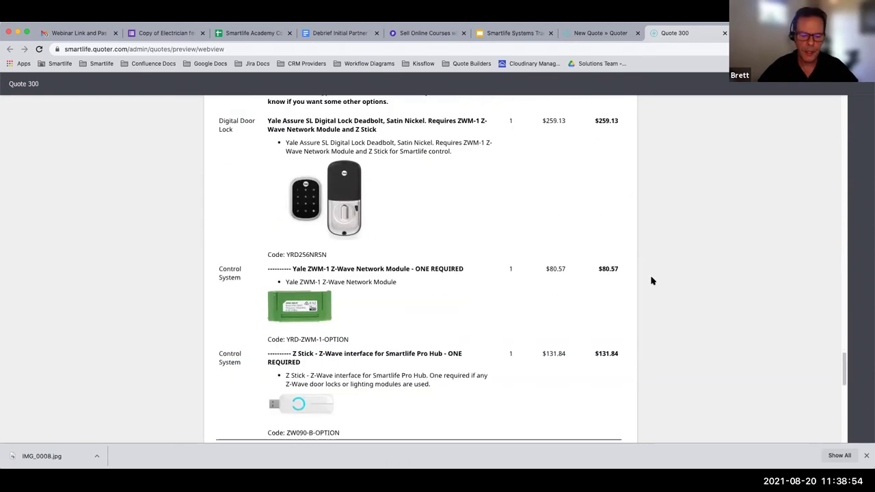
scroll(651, 280, down, 3)
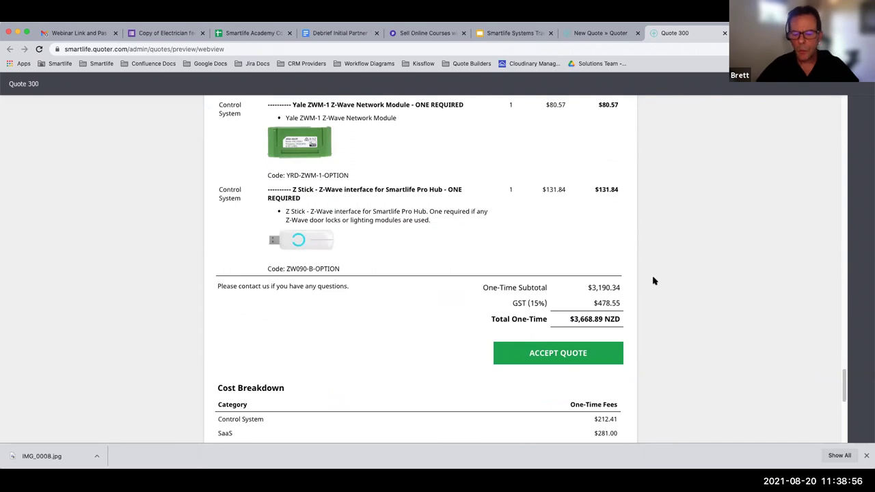
scroll(653, 281, down, 6)
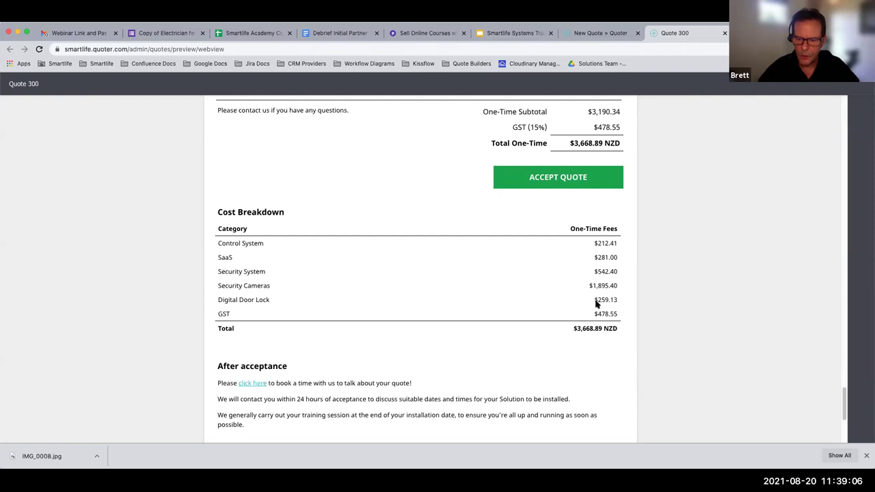
Compare the itemised prices in the preview with the Cost Breakdown by category, and dismiss the browser's downloads bar
scroll(663, 387, up, 5)
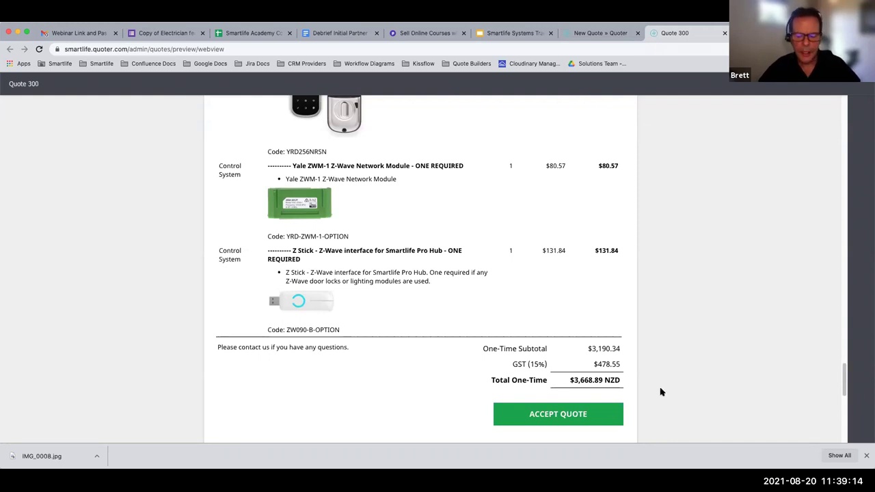
scroll(575, 346, up, 10)
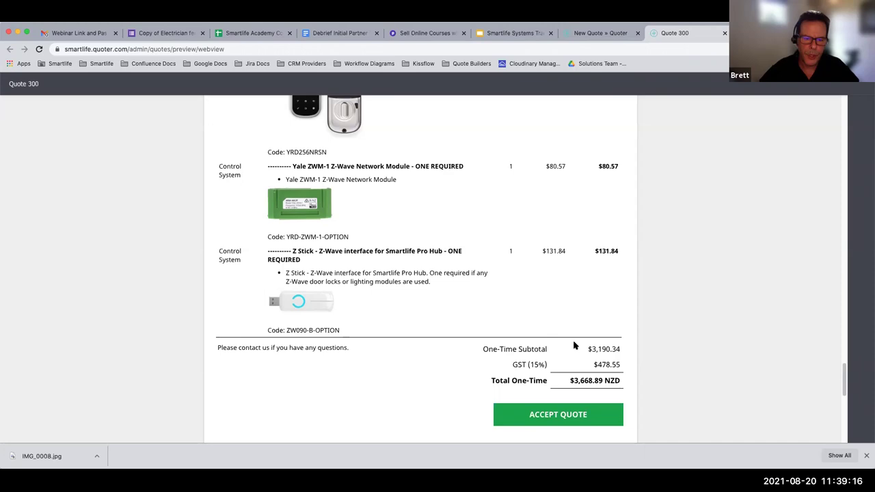
scroll(572, 345, up, 10)
scroll(573, 345, down, 10)
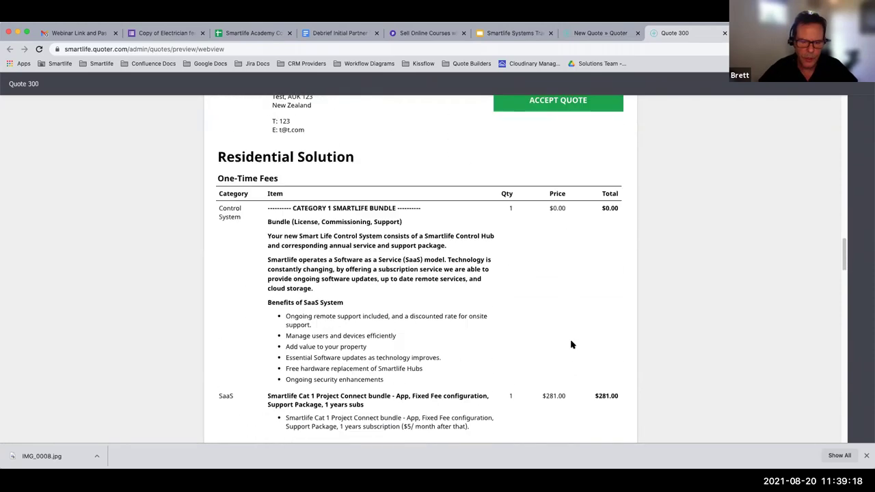
scroll(568, 343, down, 7)
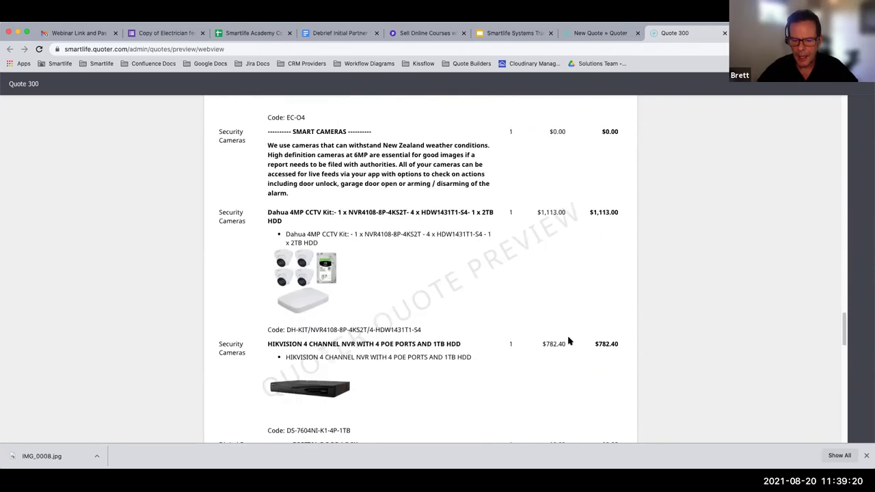
scroll(568, 340, down, 3)
scroll(568, 340, down, 8)
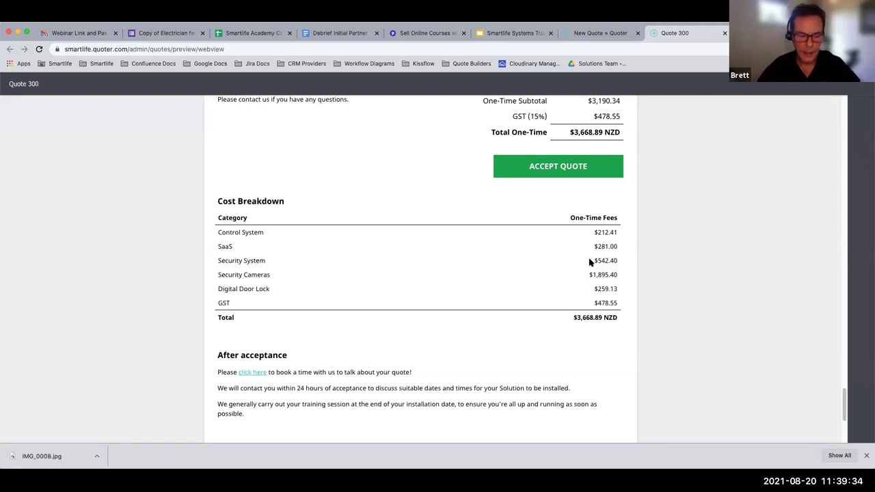
click(867, 457)
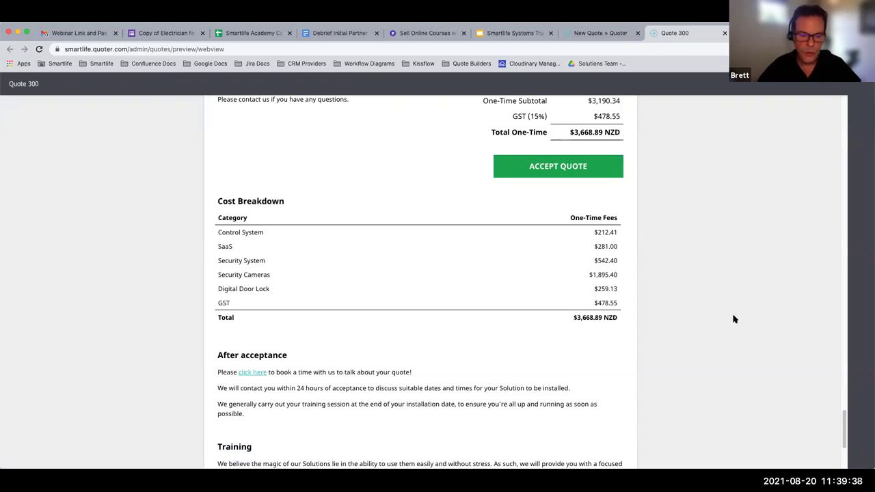
Return to the beginning of the quote preview and close it
scroll(463, 287, up, 15)
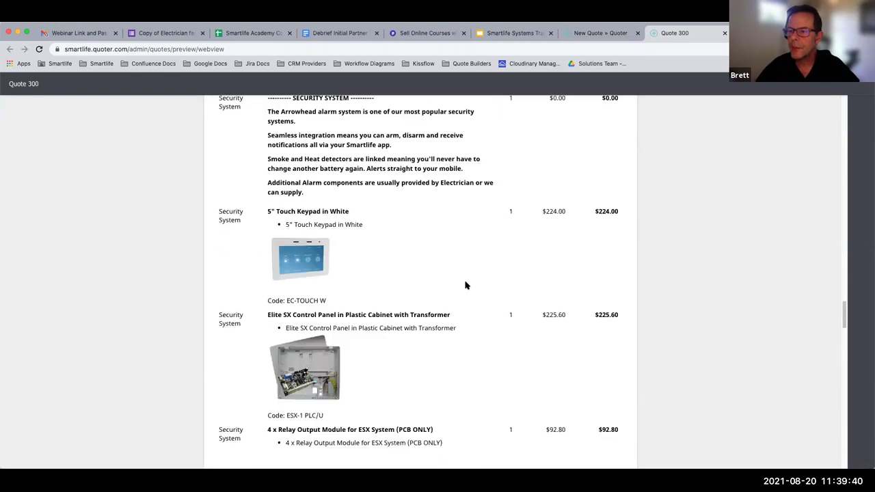
scroll(102, 130, up, 20)
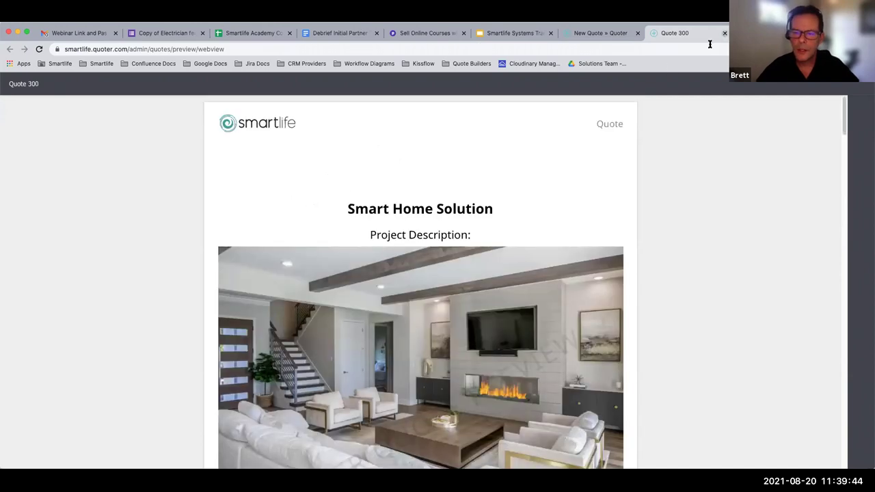
key(super+w)
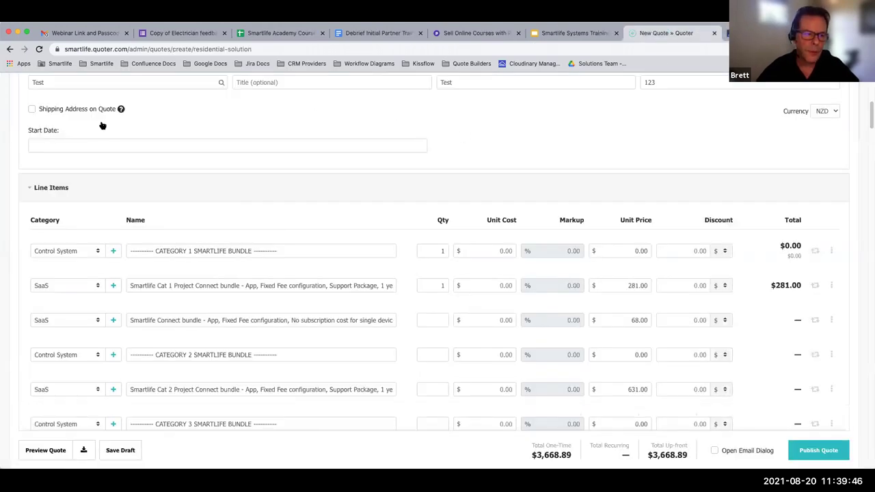
Go to the list of all quotes and show the Boardroom Solution quote dated Aug 10 in web view
scroll(53, 109, up, 3)
scroll(55, 108, up, 3)
click(82, 101)
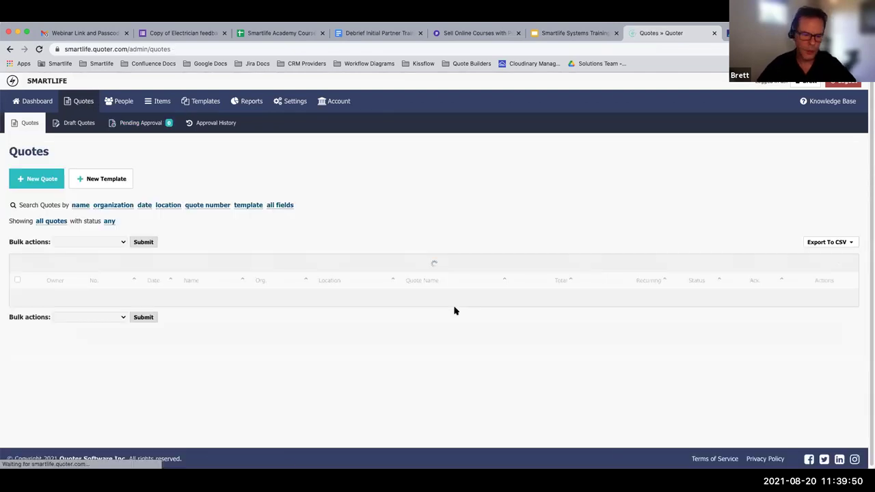
scroll(455, 311, down, 2)
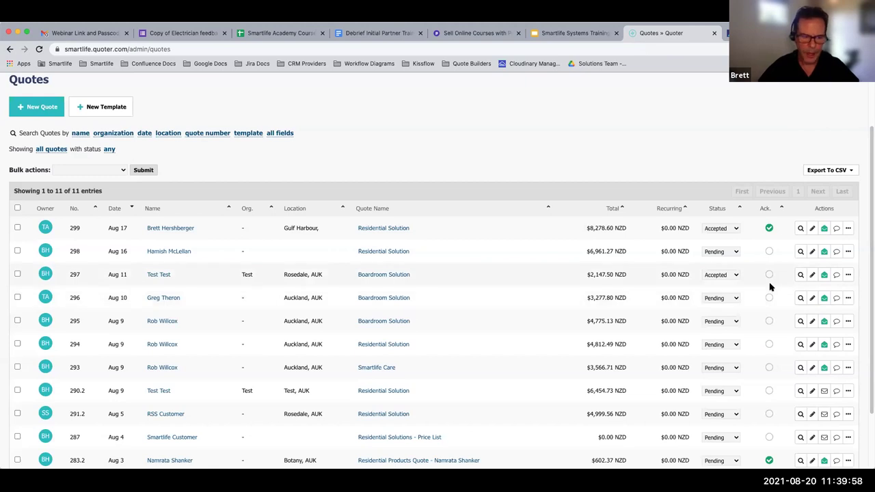
click(801, 299)
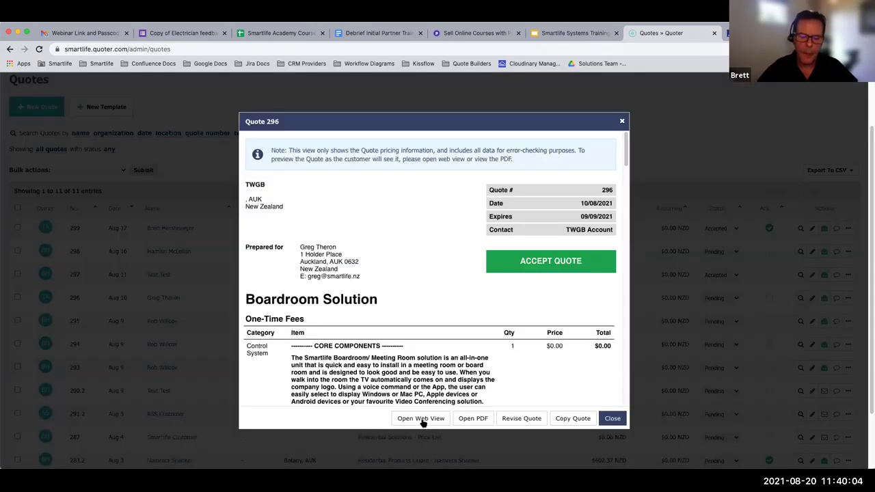
click(422, 418)
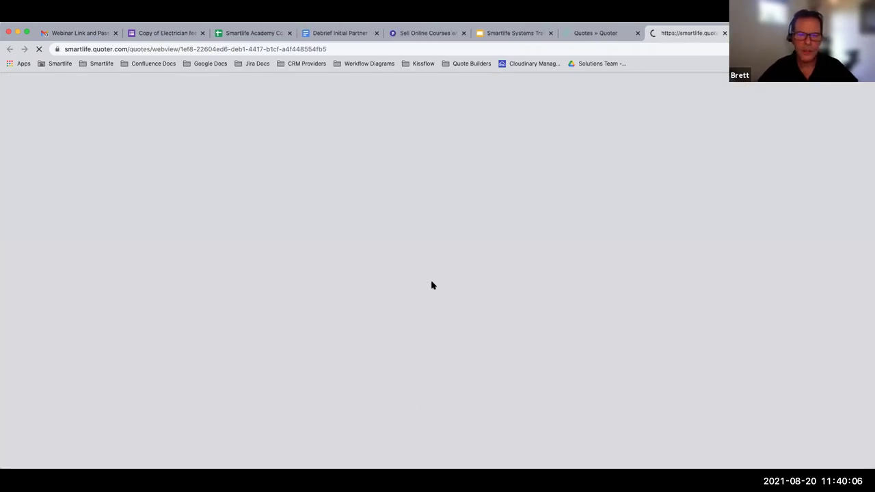
scroll(431, 285, down, 2)
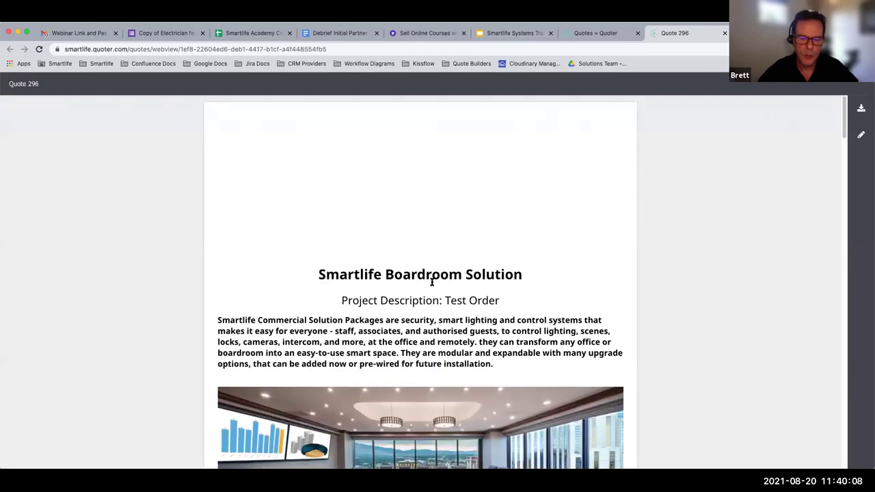
Examine the Boardroom Solution quote's cover page, Prepared for details and Core Components description
scroll(432, 281, down, 4)
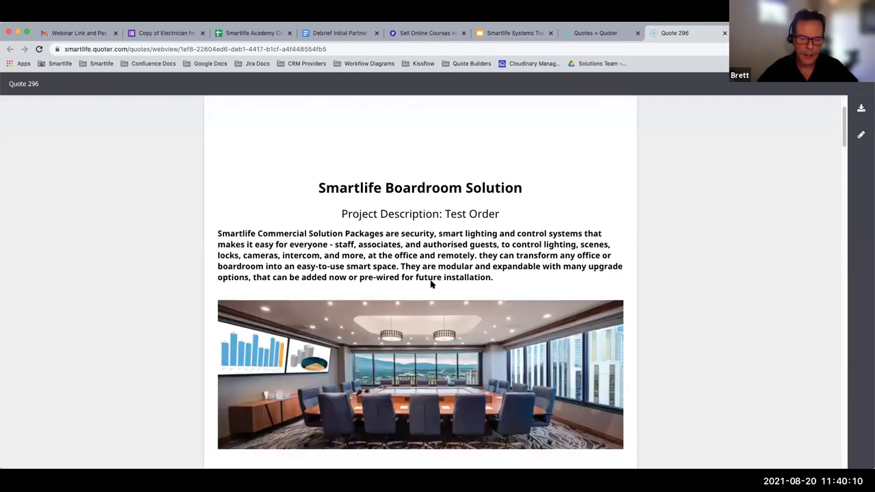
scroll(439, 266, down, 12)
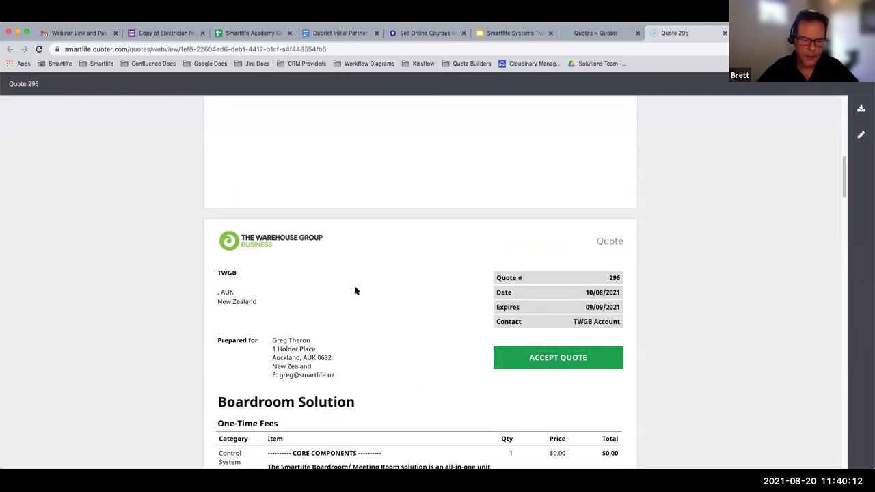
scroll(451, 346, down, 2)
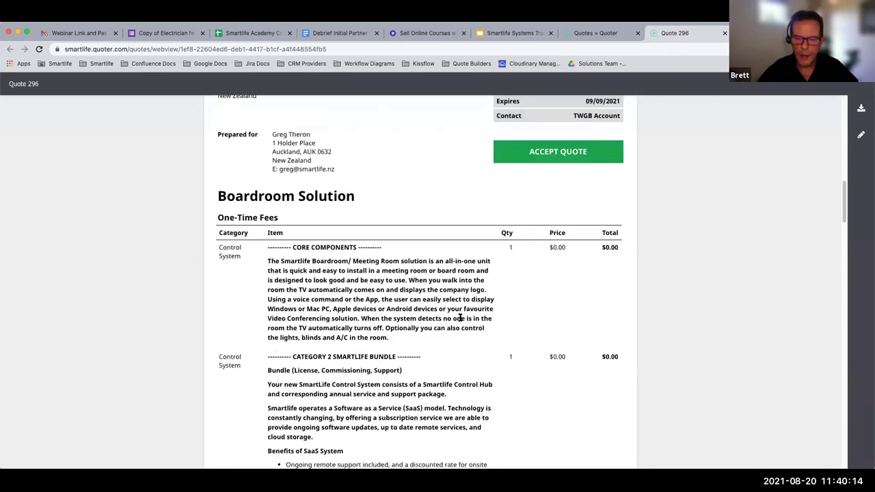
scroll(457, 316, down, 10)
scroll(468, 307, down, 10)
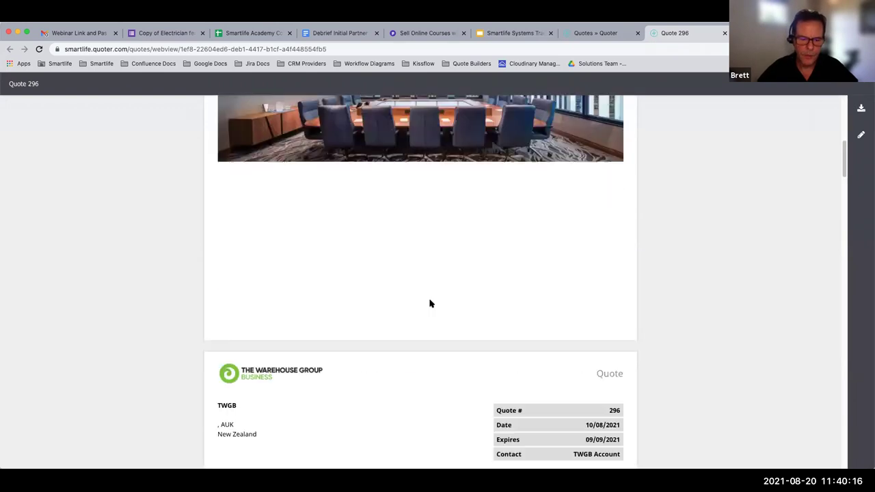
scroll(430, 303, down, 3)
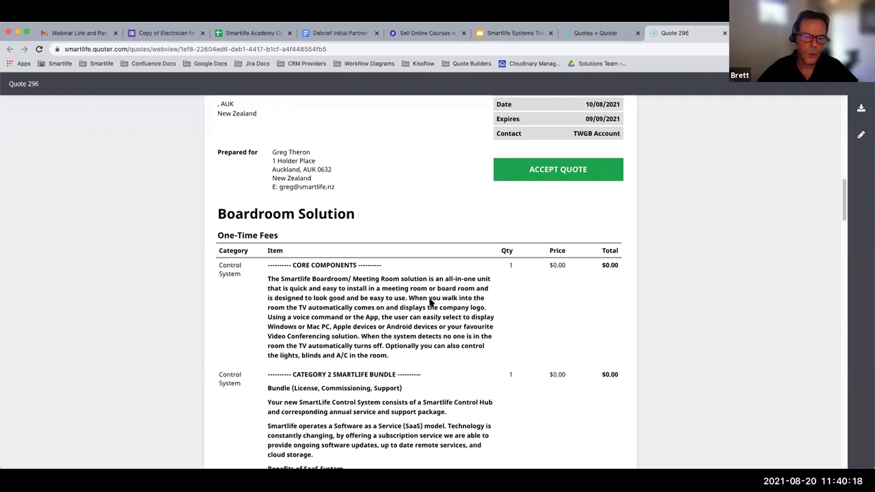
Review the Boardroom Solution's product line items, one-time totals and Cost Breakdown, and close the web view to return to the quotes list
scroll(431, 301, down, 15)
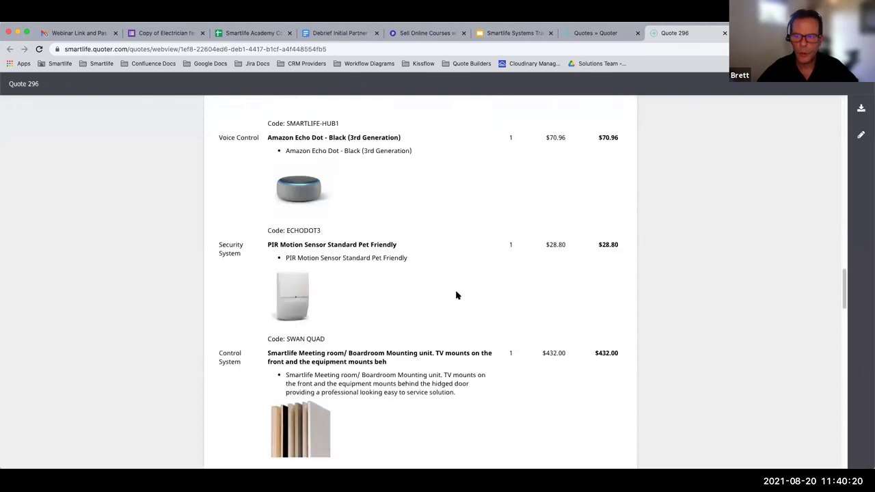
key(Page_Down)
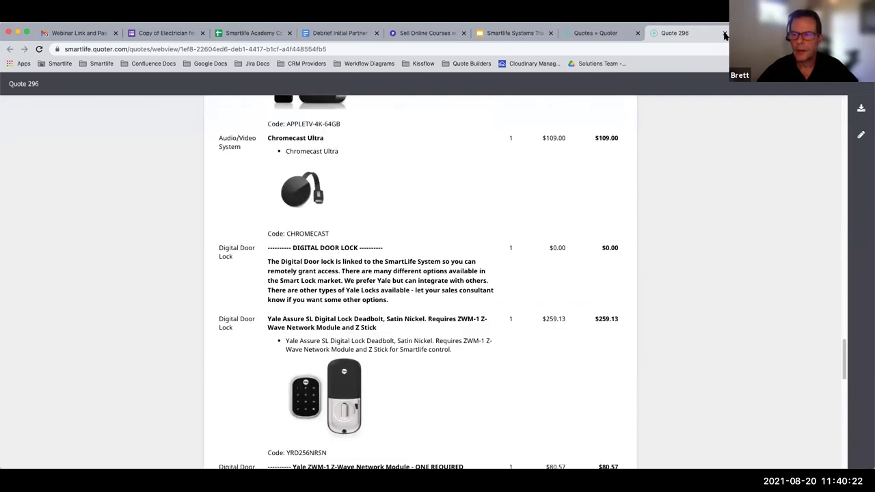
key(Page_Down)
key(Page_Down)
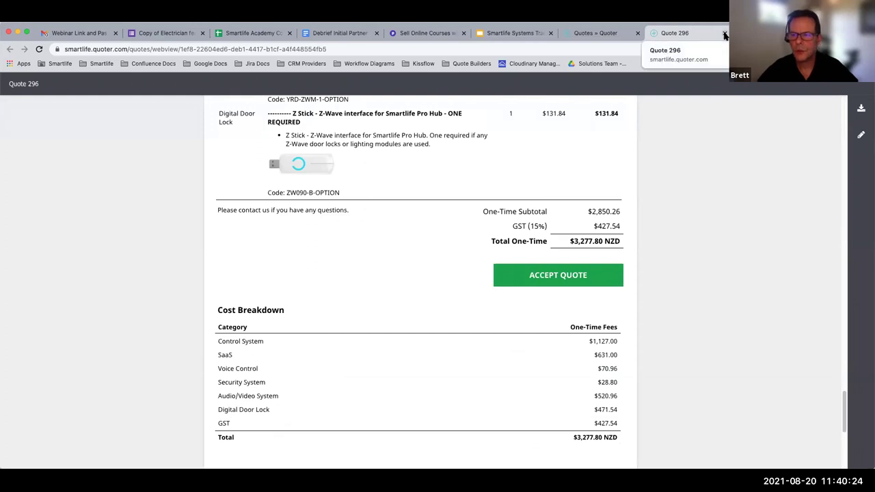
key(ctrl+shift+Tab)
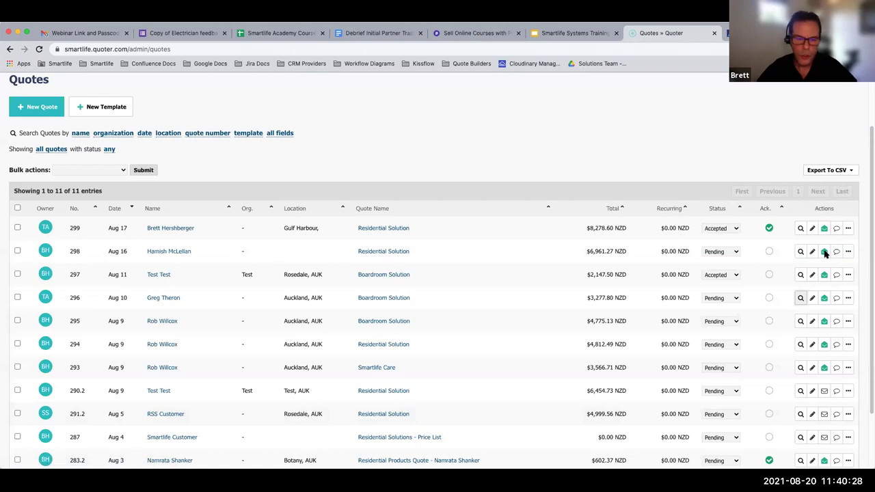
scroll(457, 144, up, 2)
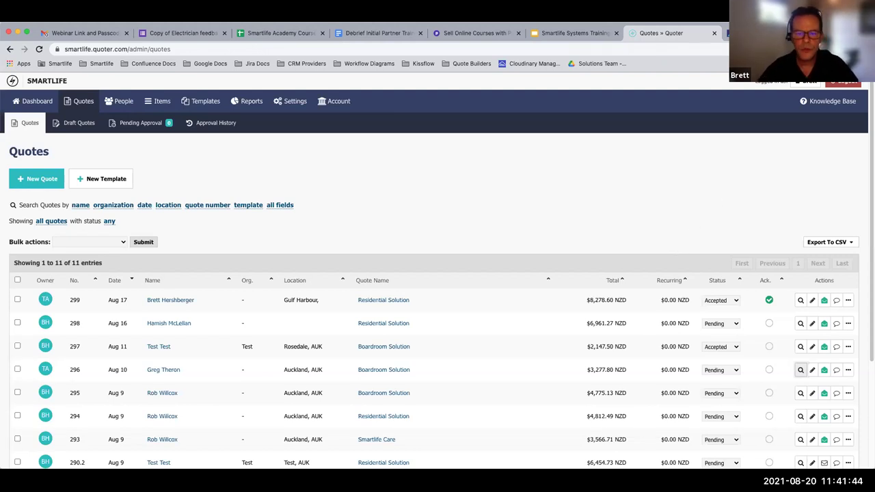
Switch to the Smartlife Absorb training portal, look through the available courses in My Courses, and go back to the previous page
click(744, 33)
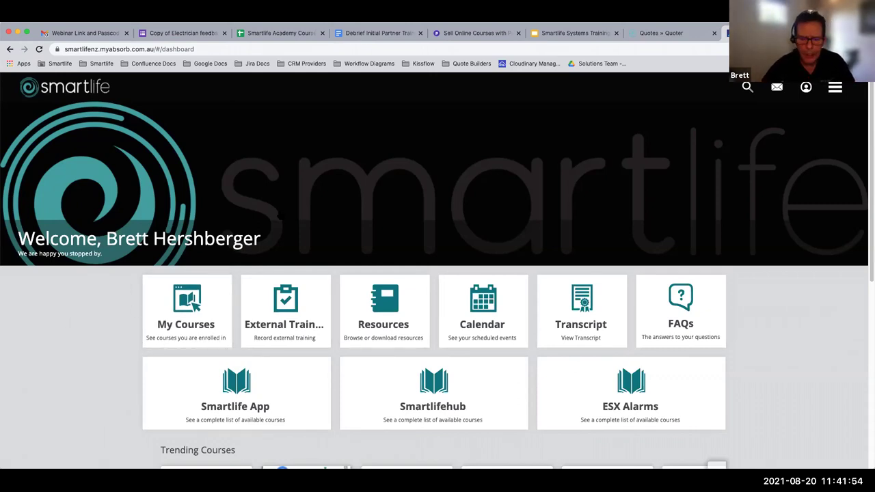
click(179, 318)
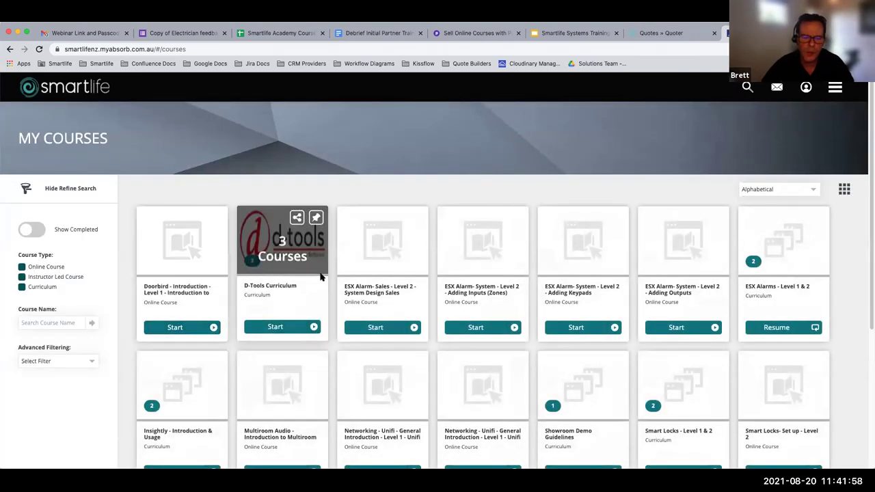
scroll(389, 290, down, 3)
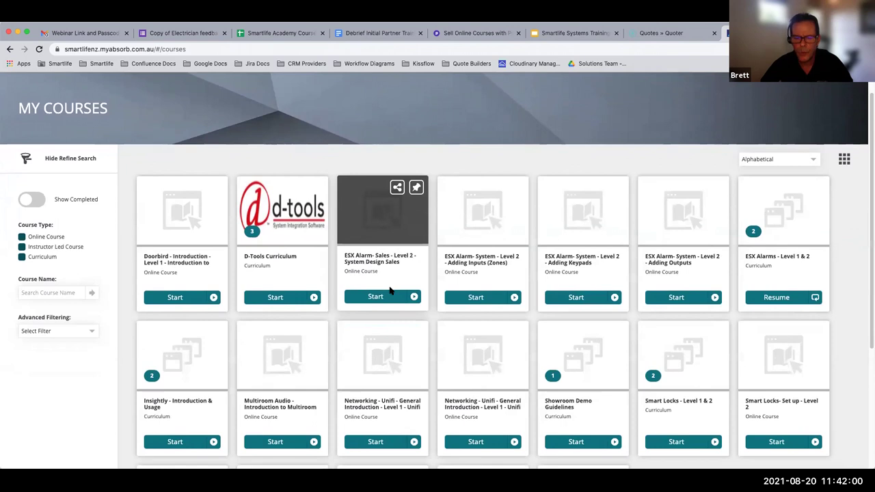
scroll(389, 289, down, 3)
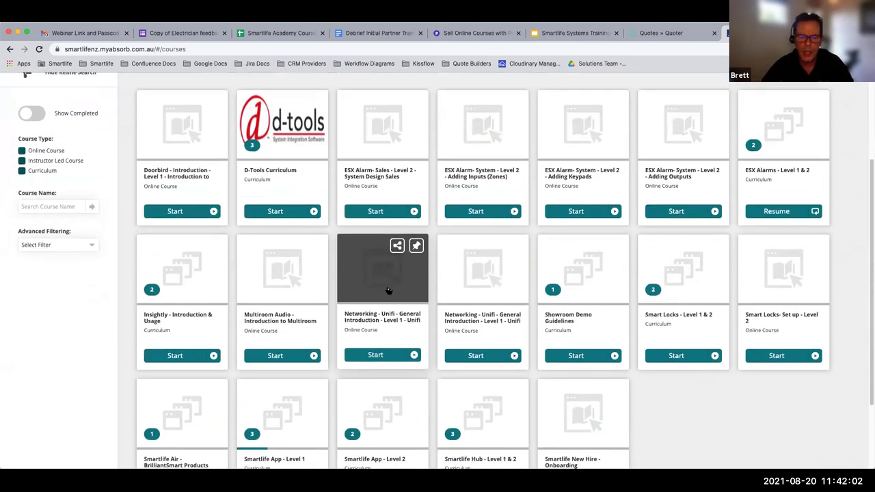
scroll(388, 289, up, 5)
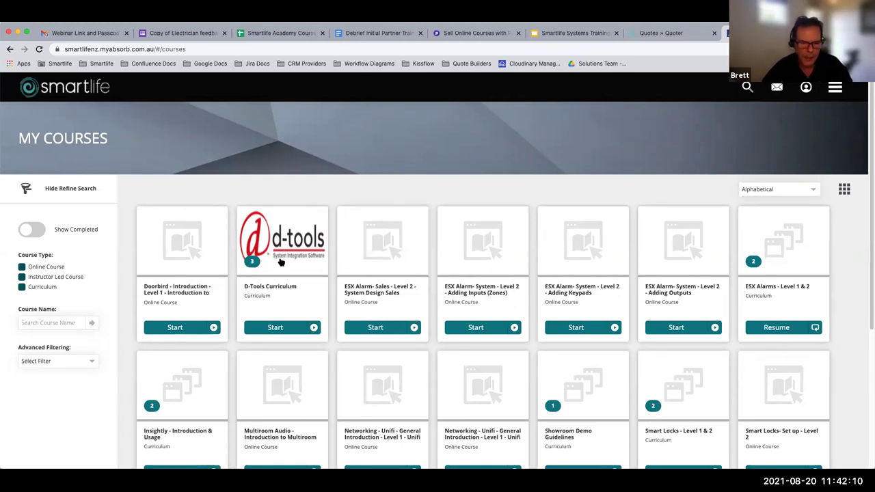
mouse_move(282, 263)
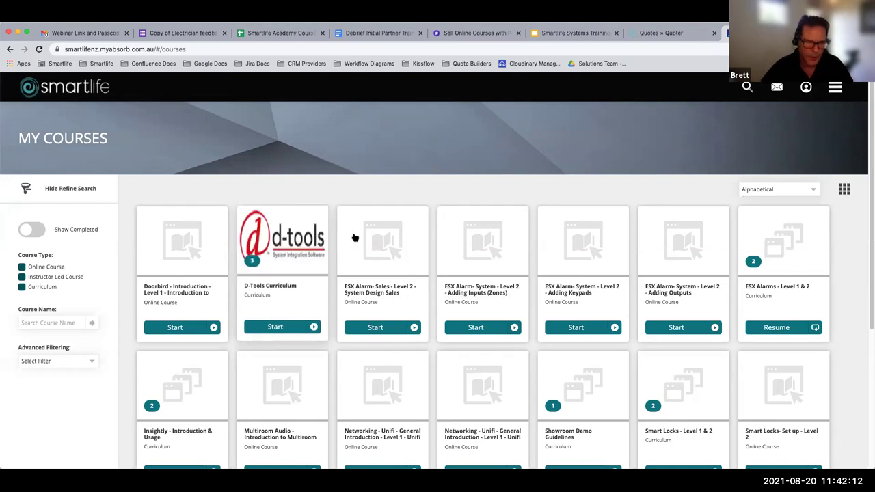
mouse_move(358, 253)
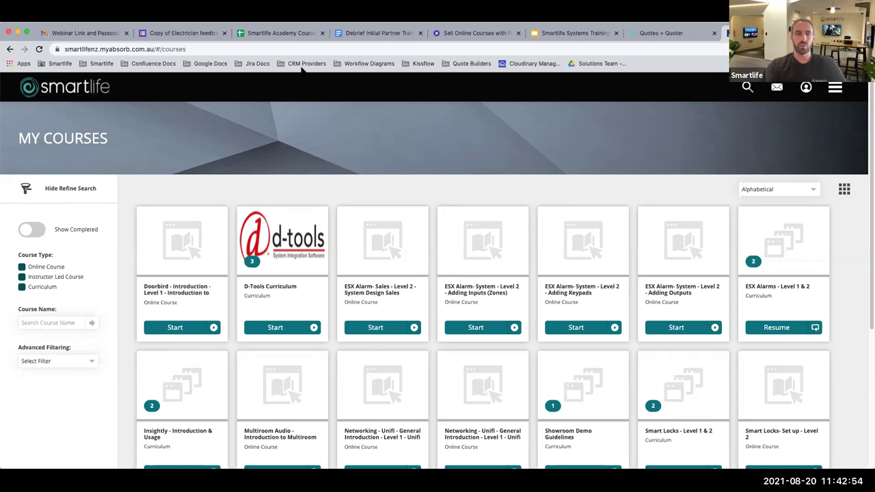
click(9, 49)
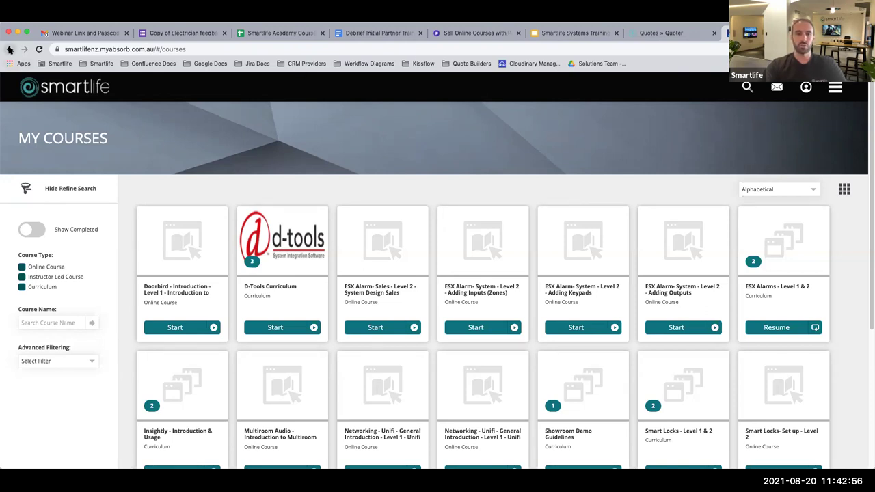